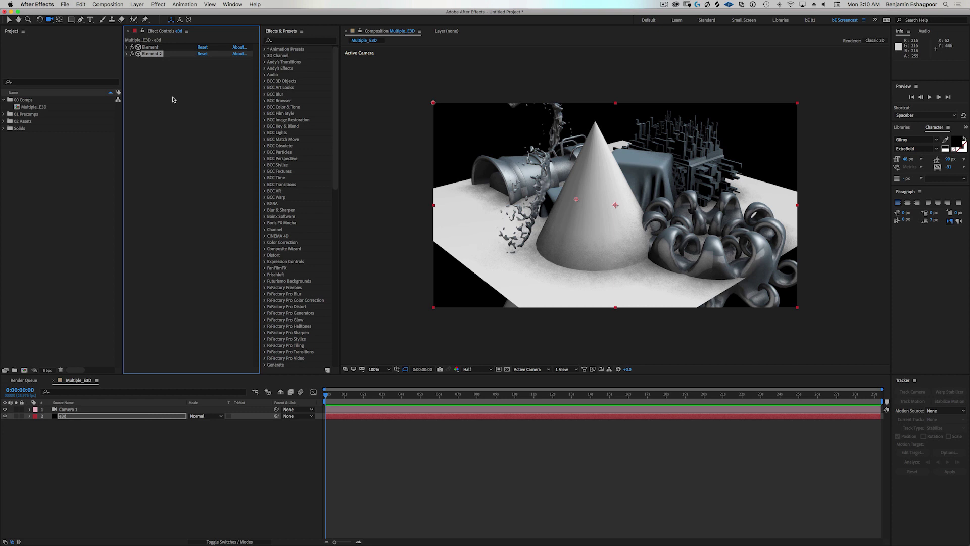
# Expand the first Element effect, peek inside Group 1, and open its Scene Setup
pyautogui.click(127, 47)
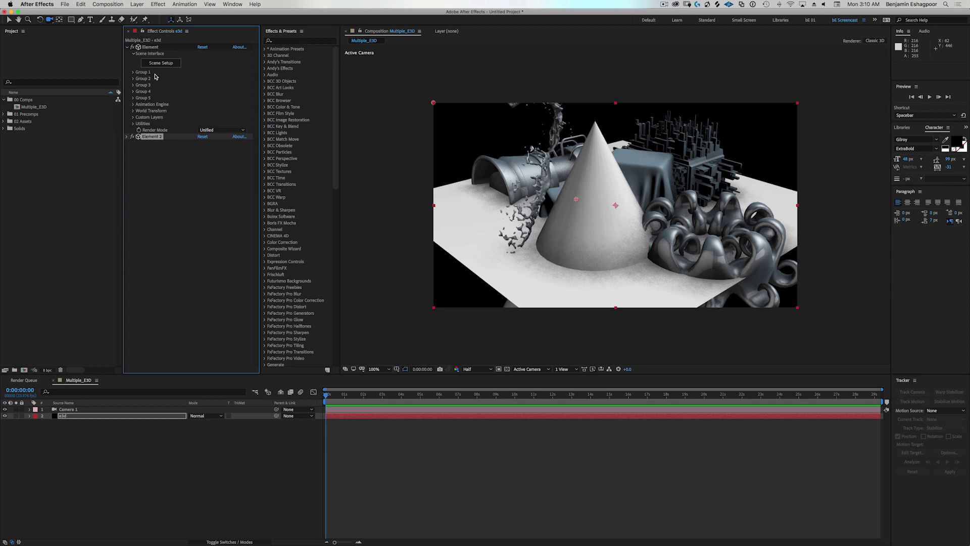
pyautogui.click(133, 73)
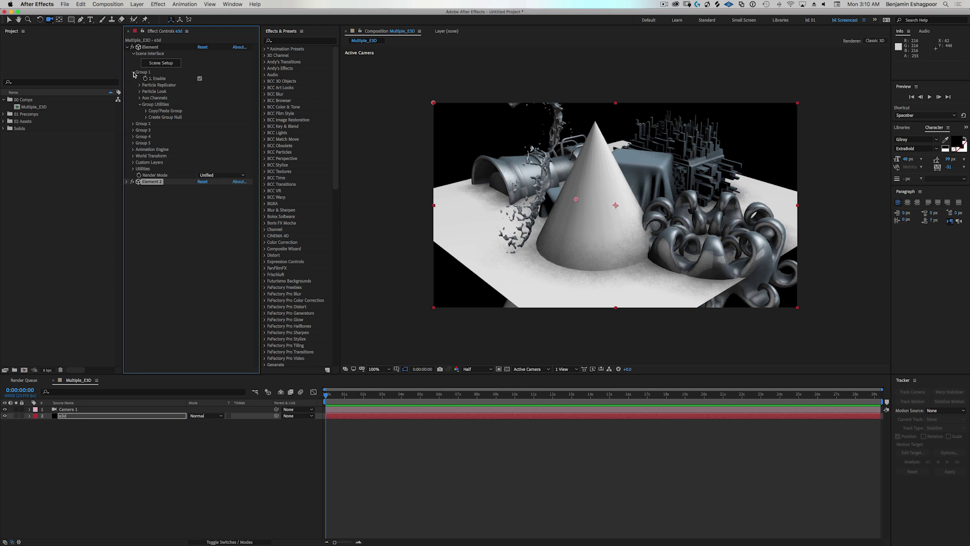
pyautogui.click(134, 72)
pyautogui.click(165, 63)
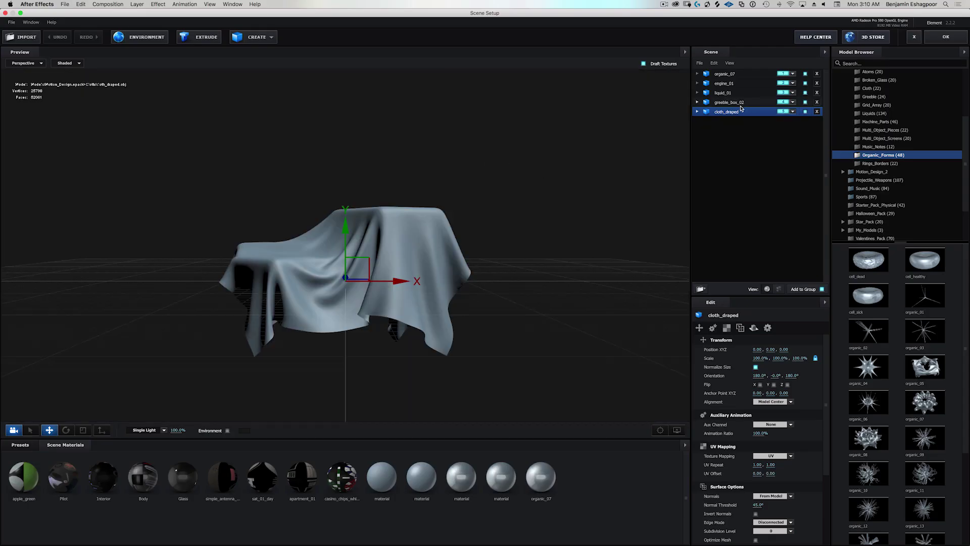
pyautogui.click(738, 102)
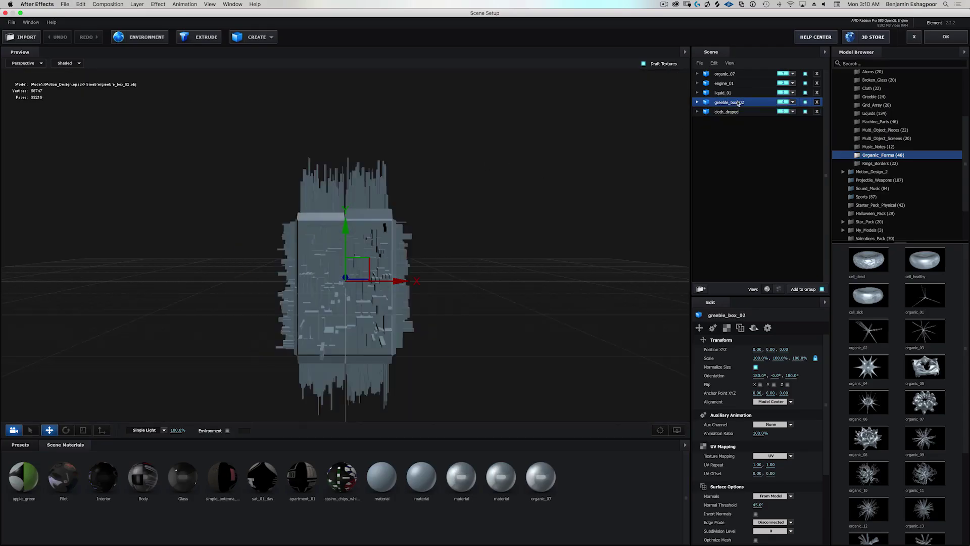
pyautogui.click(736, 93)
pyautogui.click(735, 83)
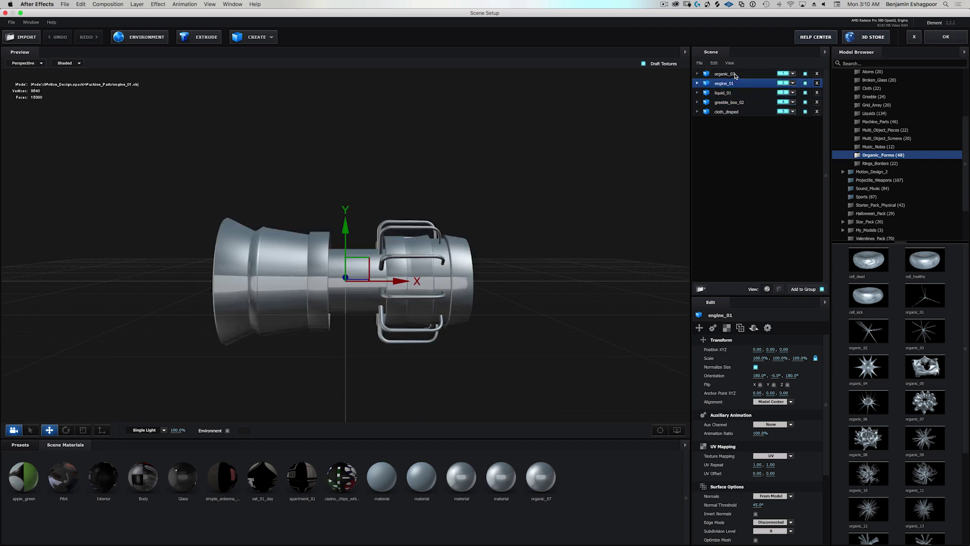
pyautogui.click(735, 74)
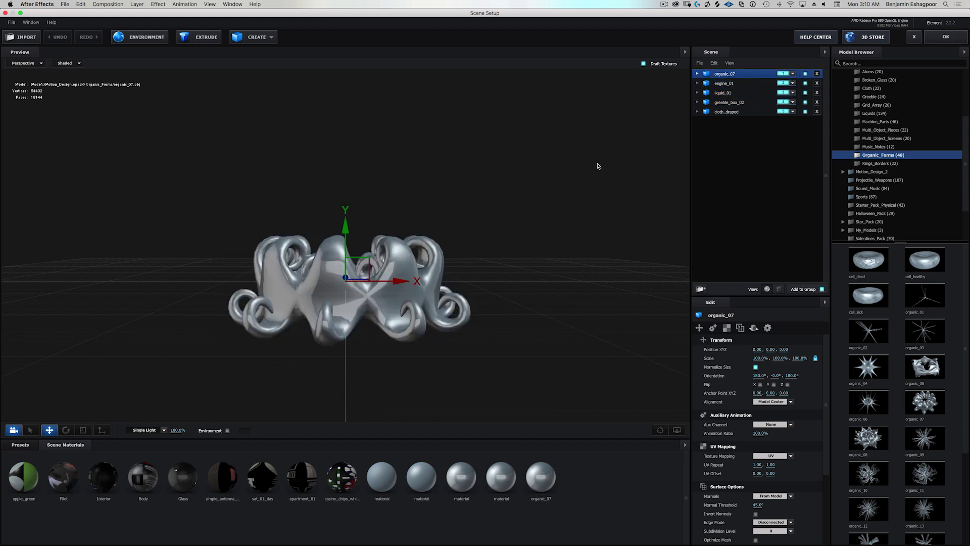
pyautogui.moveTo(597, 166)
pyautogui.mouseDown()
pyautogui.moveTo(546, 197)
pyautogui.moveTo(586, 179)
pyautogui.mouseUp()
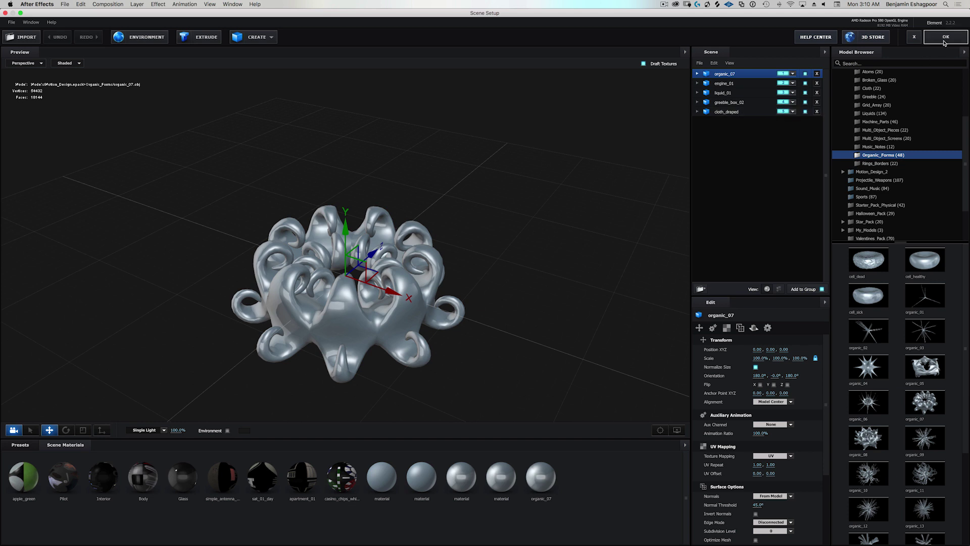
# Close Scene Setup and confirm the first Element effect stays in Unified render mode
pyautogui.click(945, 37)
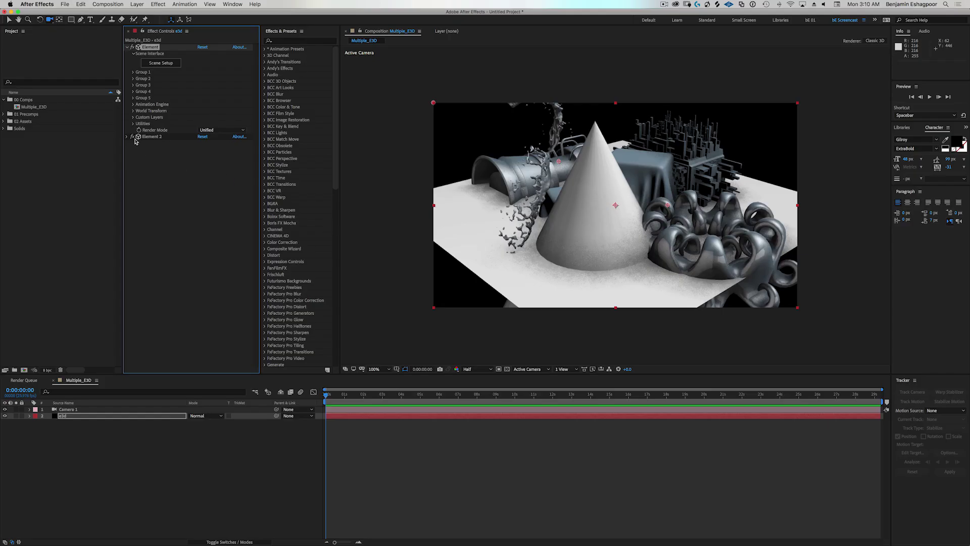
pyautogui.click(226, 131)
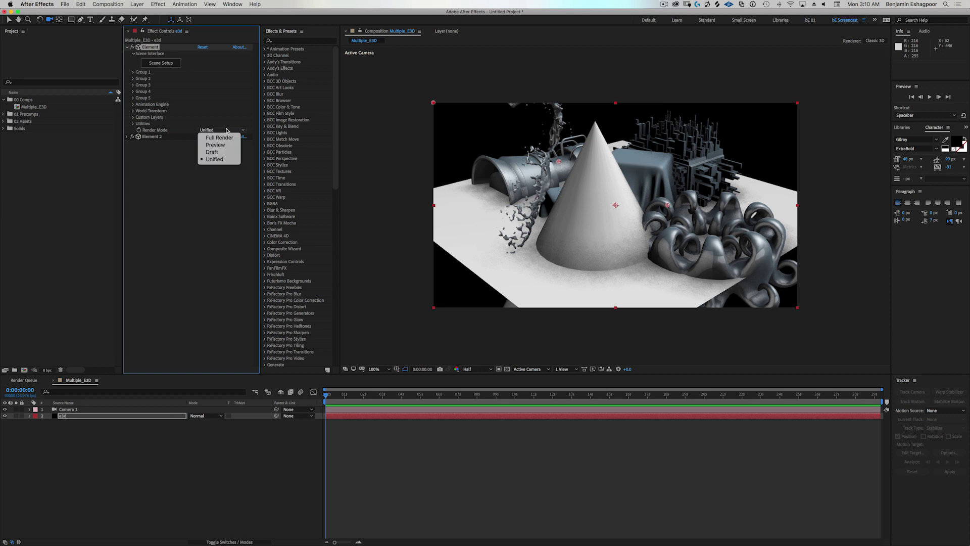
pyautogui.click(154, 140)
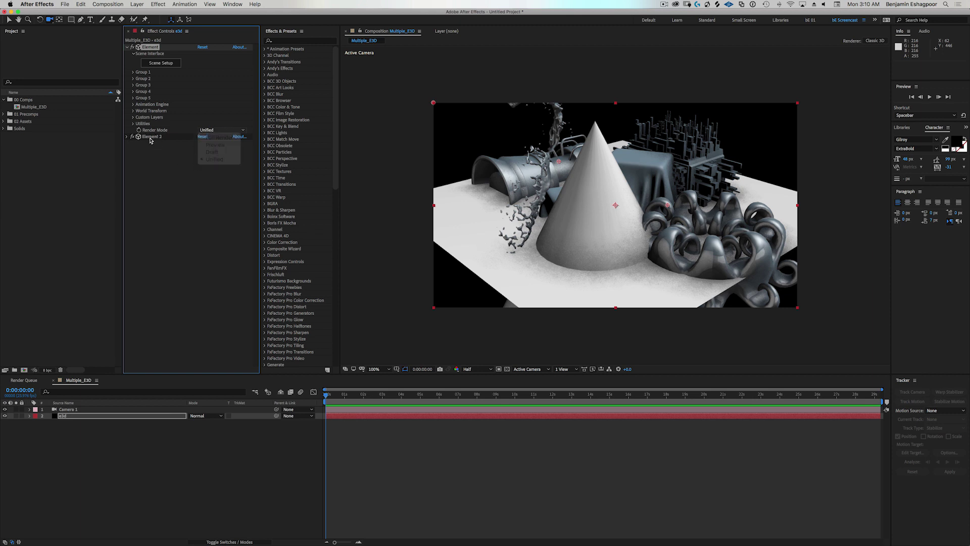
pyautogui.click(128, 138)
pyautogui.click(127, 137)
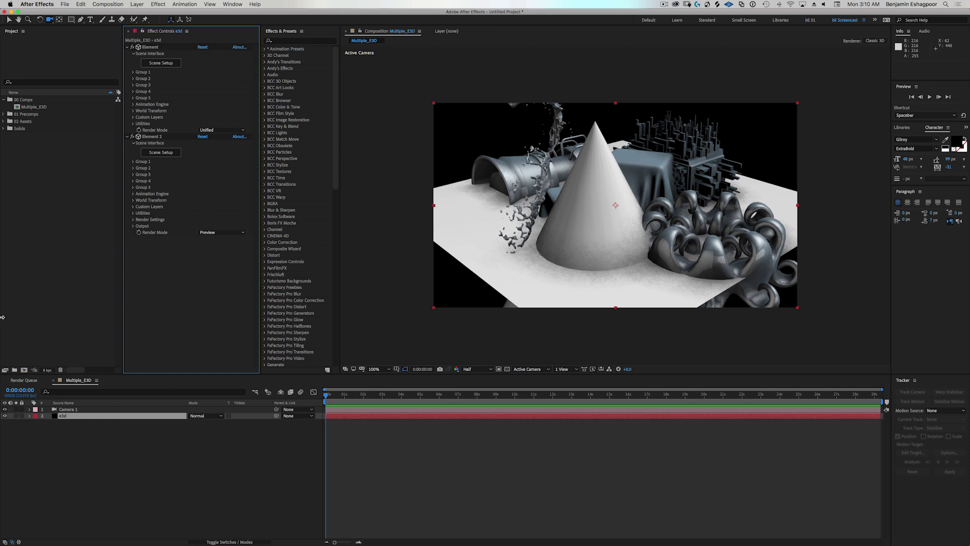
# Select both Element effects on the e3d layer and delete them
pyautogui.click(112, 447)
pyautogui.click(72, 418)
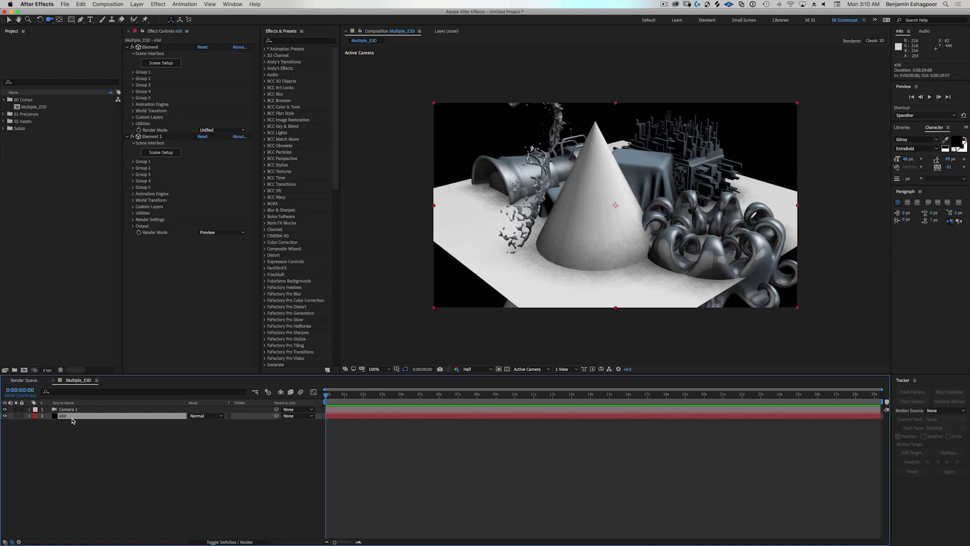
pyautogui.click(151, 47)
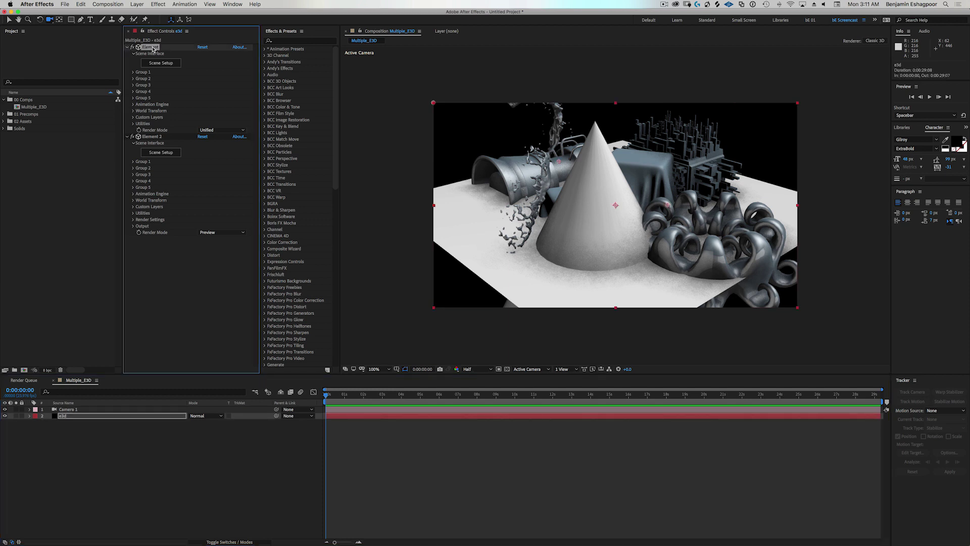
pyautogui.press('super+a')
pyautogui.press('Delete')
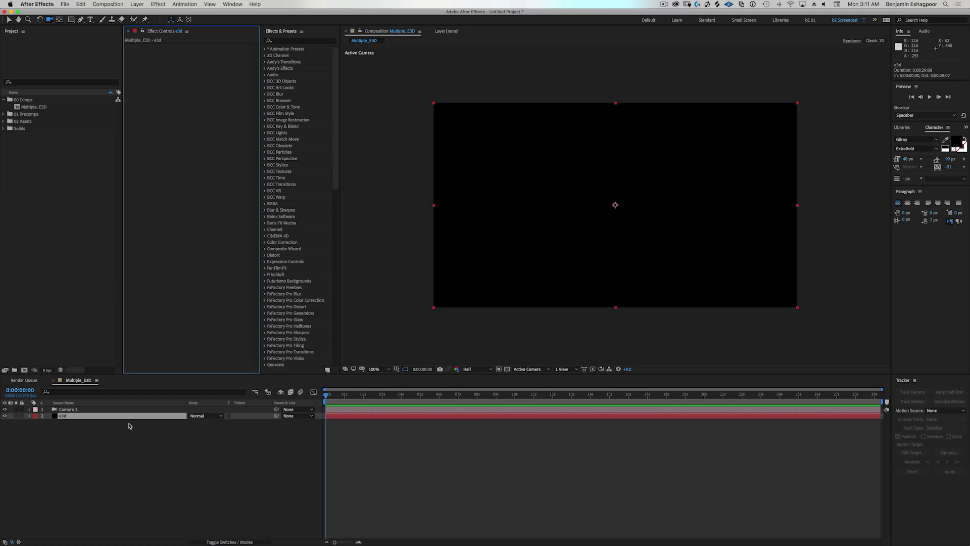
# Apply a fresh Element effect to e3d and open its empty Scene Setup
pyautogui.hotkey('ctrl', 'space')
pyautogui.write('elem')
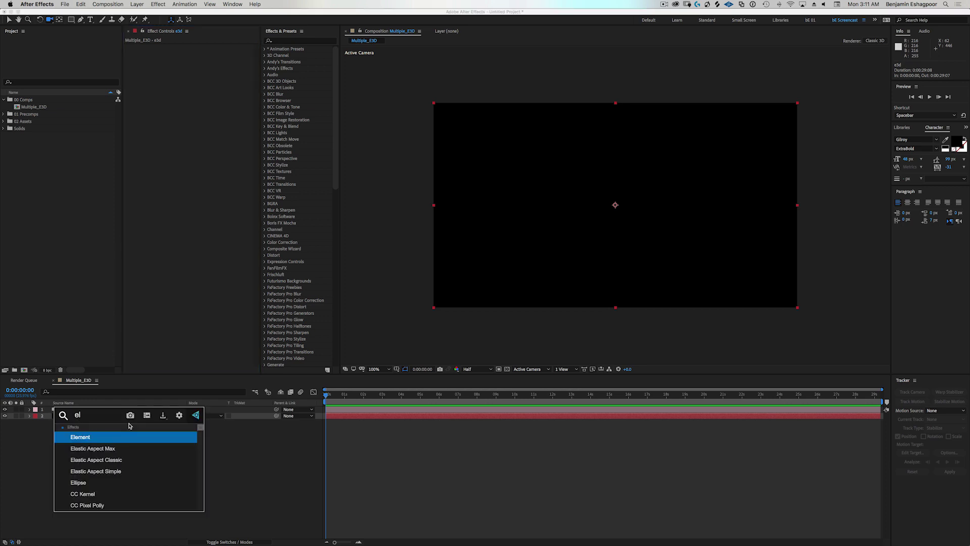
pyautogui.click(107, 441)
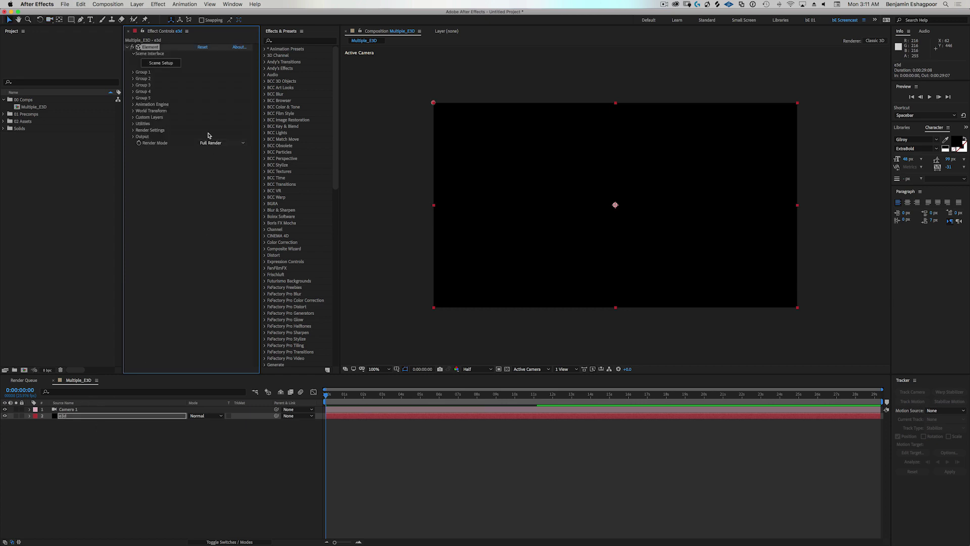
pyautogui.click(169, 65)
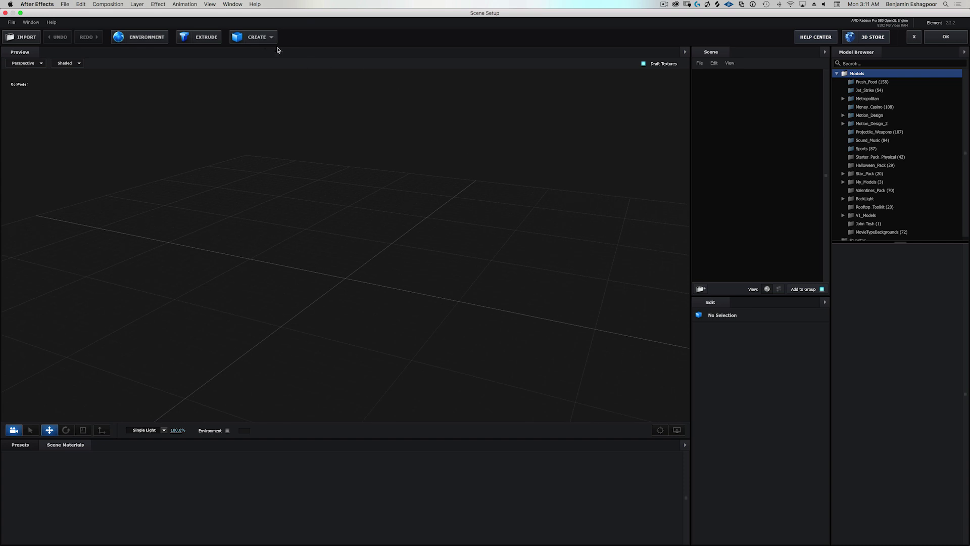
# Add sphere, cylinder, torus, cone and box primitives to the empty scene
pyautogui.click(261, 38)
pyautogui.click(259, 55)
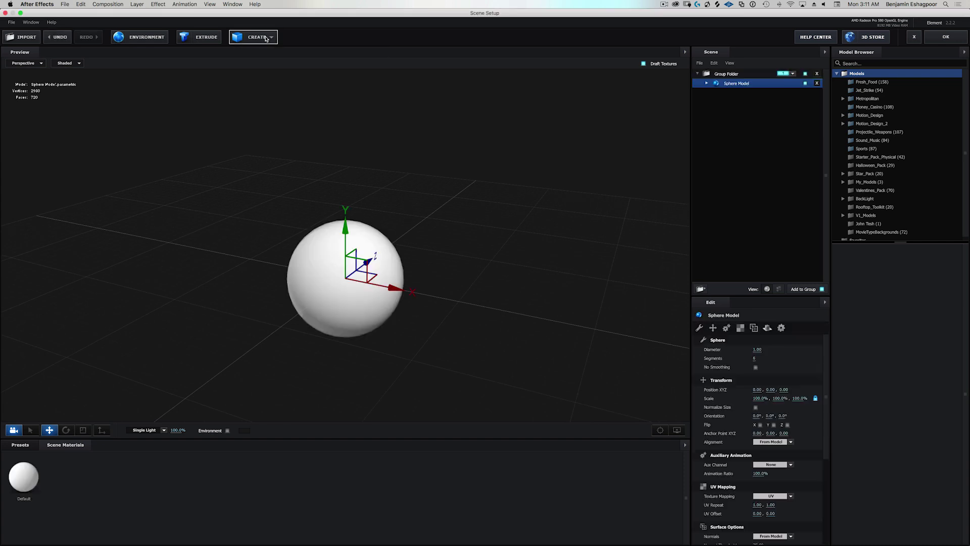
pyautogui.click(260, 38)
pyautogui.click(278, 54)
pyautogui.click(273, 38)
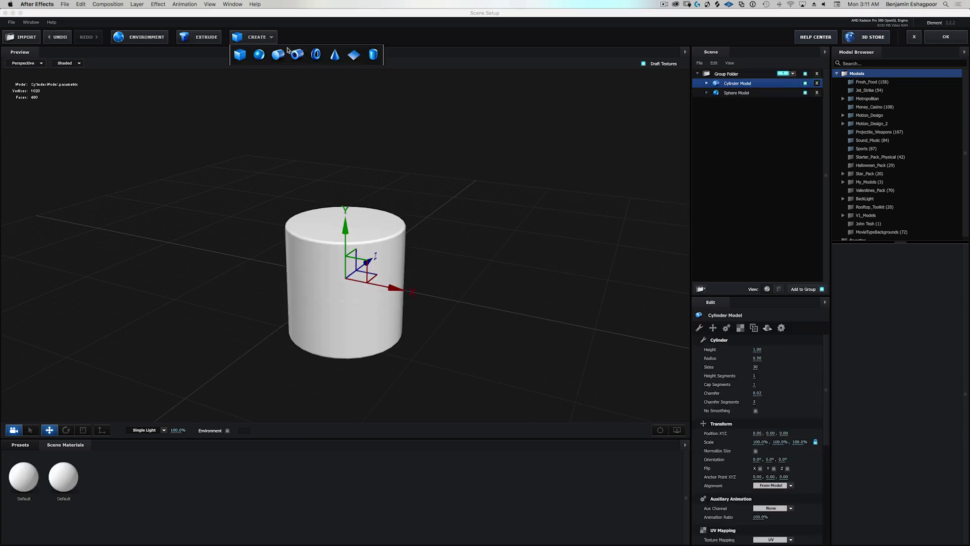
pyautogui.click(316, 54)
pyautogui.click(273, 38)
pyautogui.click(342, 56)
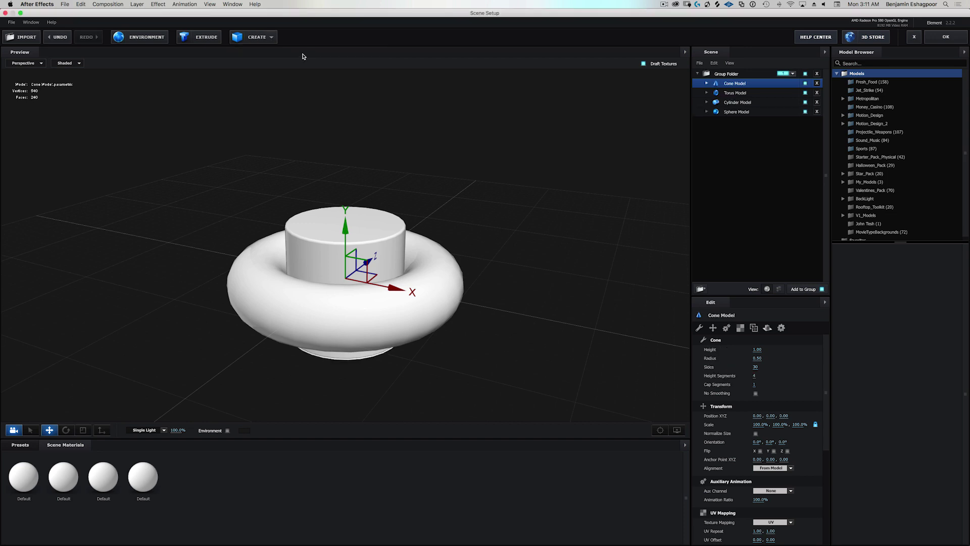
pyautogui.click(263, 39)
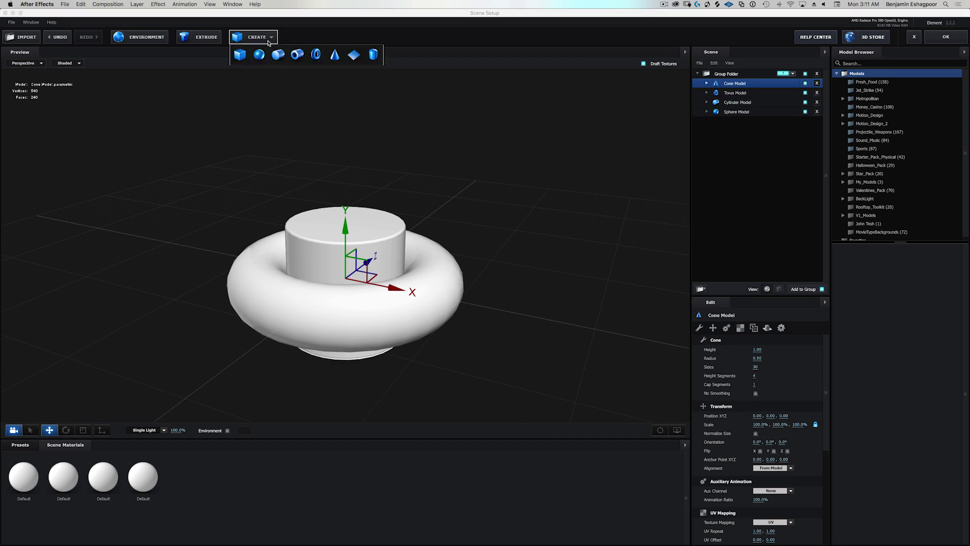
pyautogui.click(246, 58)
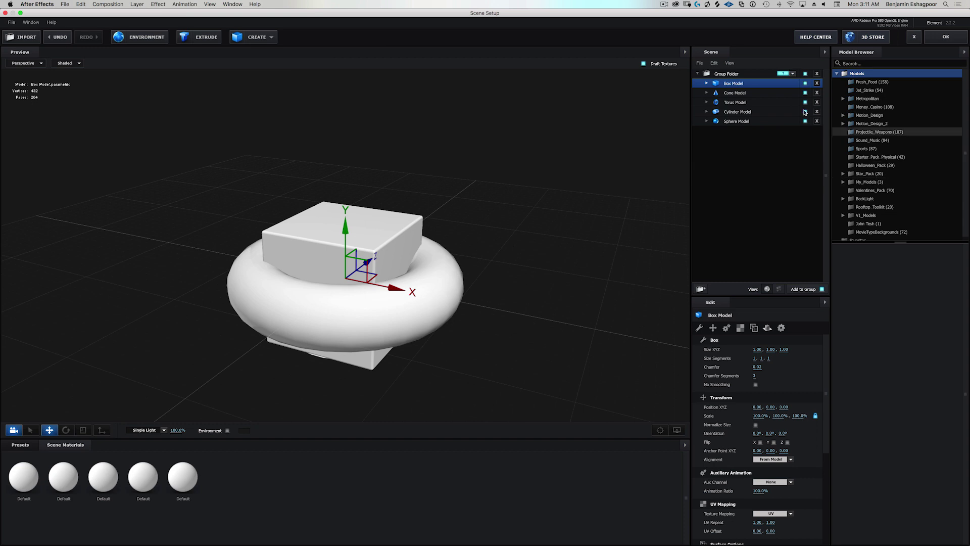
# Move all five models out of their group folder and delete the empty folder
pyautogui.keyDown('super'); pyautogui.click(736, 122); pyautogui.keyUp('super')
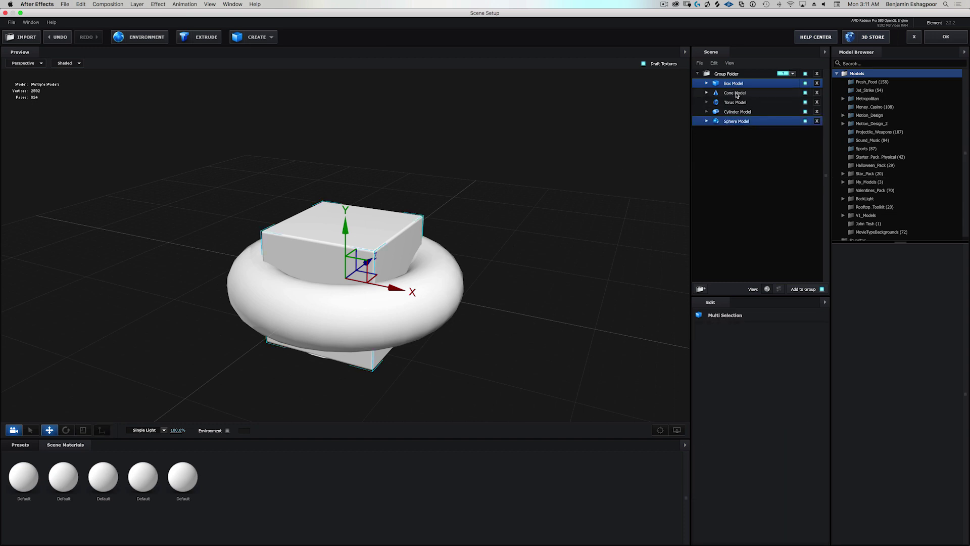
pyautogui.keyDown('super'); pyautogui.click(736, 93); pyautogui.keyUp('super')
pyautogui.keyDown('super'); pyautogui.click(736, 103); pyautogui.keyUp('super')
pyautogui.keyDown('super'); pyautogui.click(736, 112); pyautogui.keyUp('super')
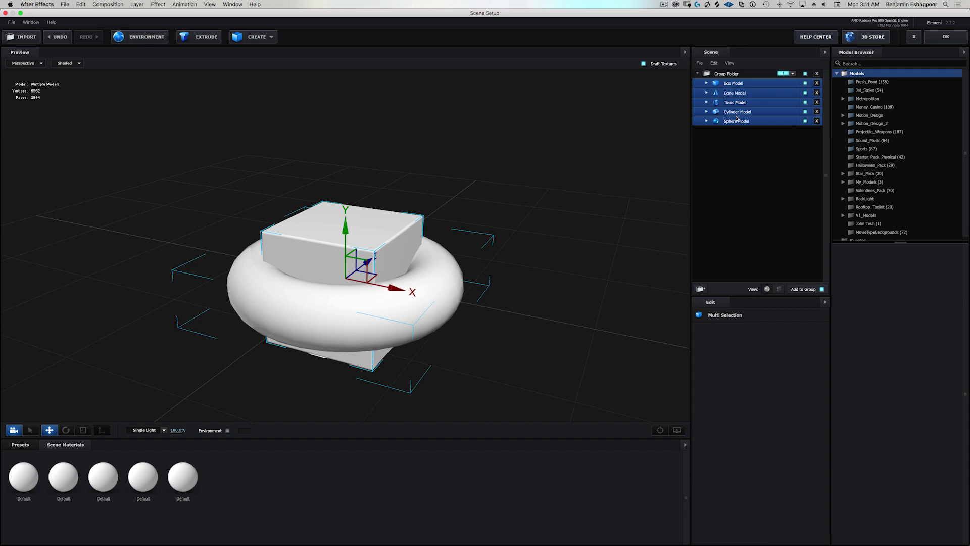
pyautogui.moveTo(736, 118); pyautogui.dragTo(758, 161)
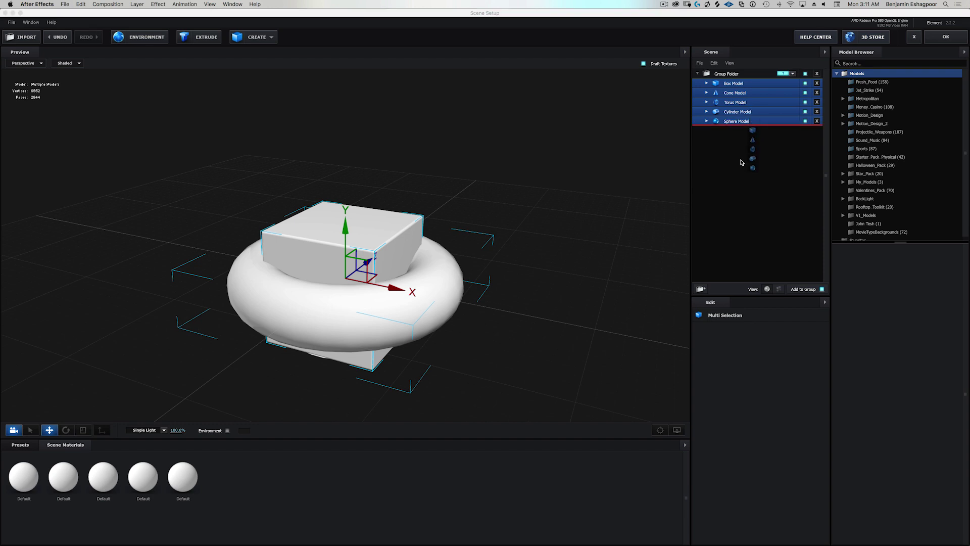
pyautogui.click(817, 74)
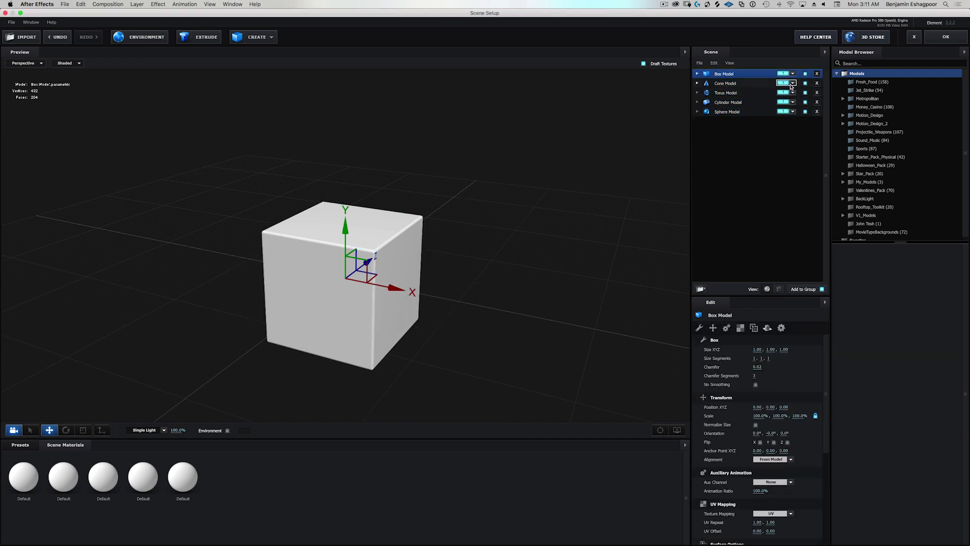
# Assign cone to group 2, torus 3, cylinder 4, sphere 5, and apply the scene
pyautogui.click(752, 85)
pyautogui.click(792, 83)
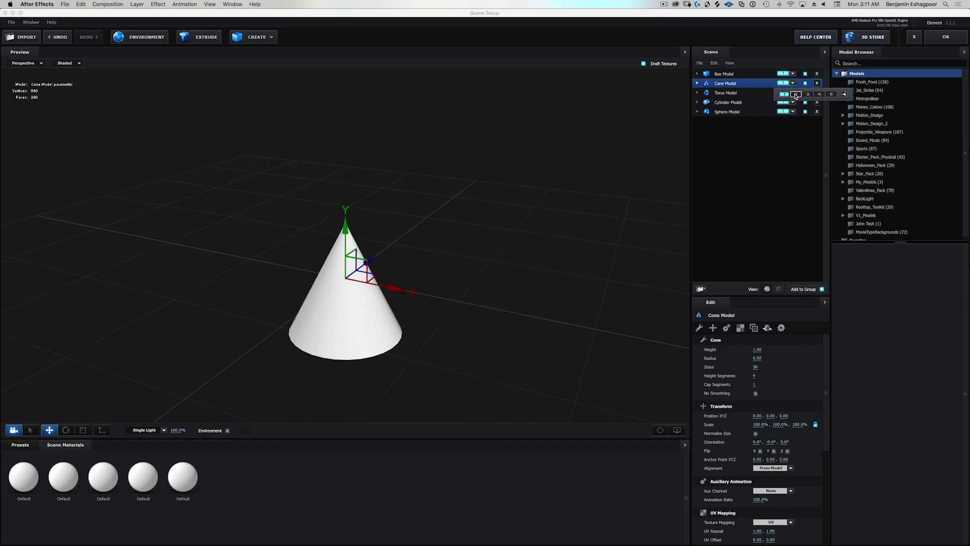
pyautogui.click(795, 94)
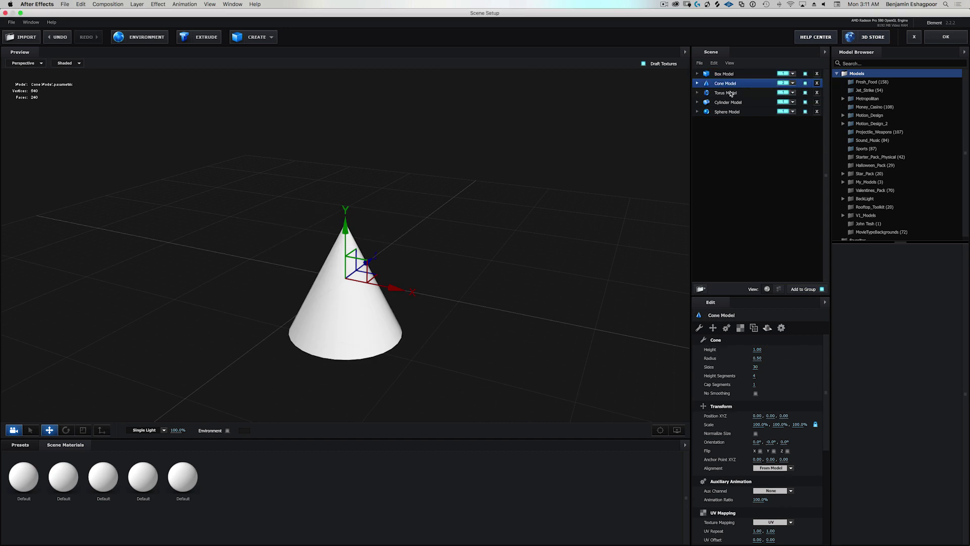
pyautogui.click(792, 93)
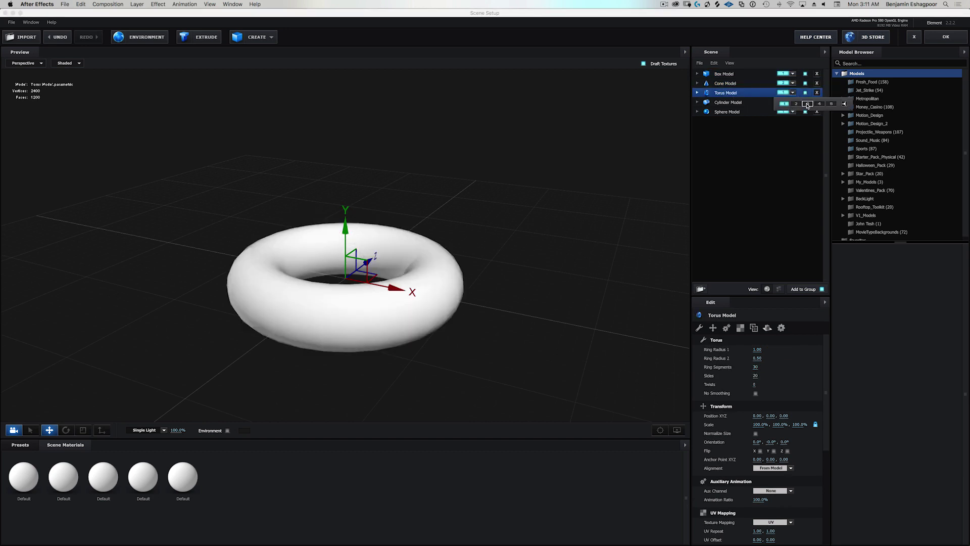
pyautogui.click(806, 105)
pyautogui.click(745, 103)
pyautogui.click(793, 102)
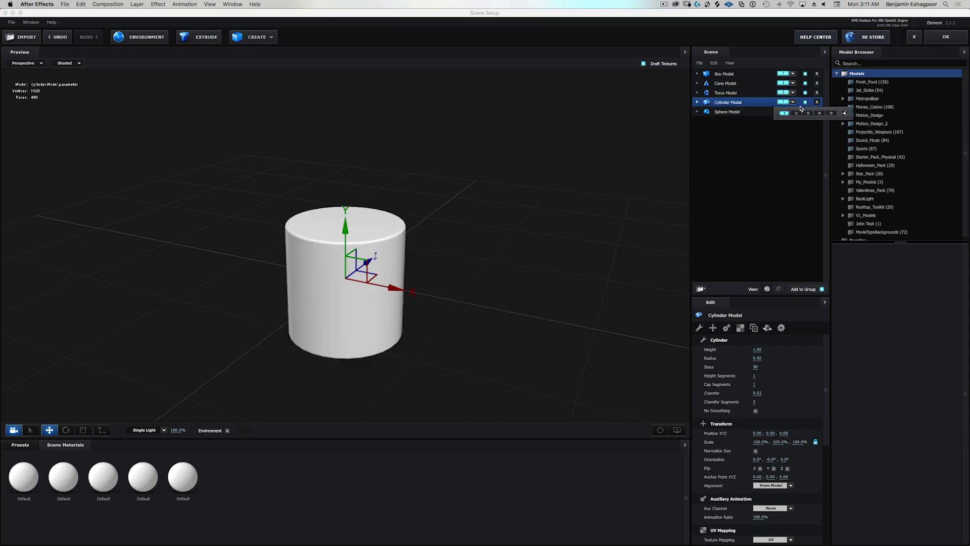
pyautogui.click(819, 113)
pyautogui.click(731, 113)
pyautogui.click(793, 112)
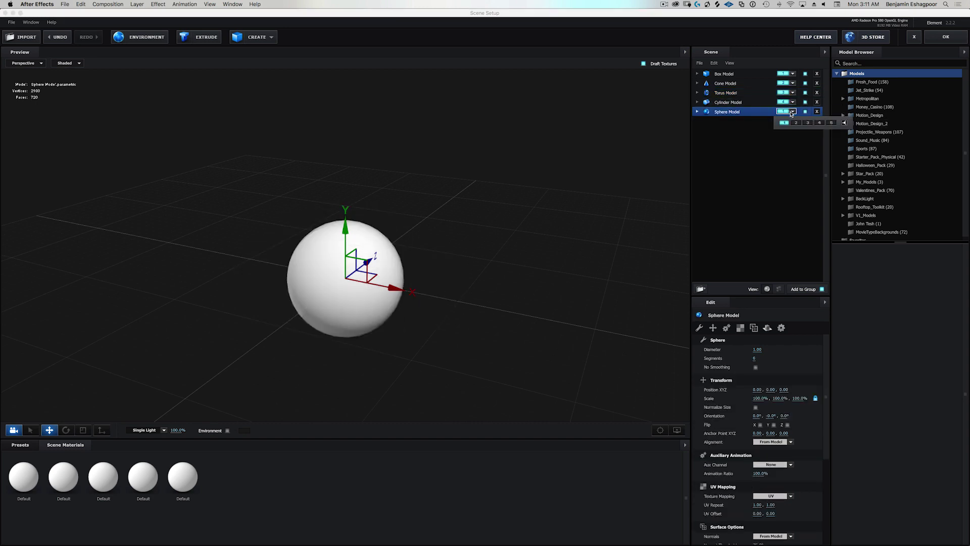
pyautogui.click(829, 124)
pyautogui.click(946, 38)
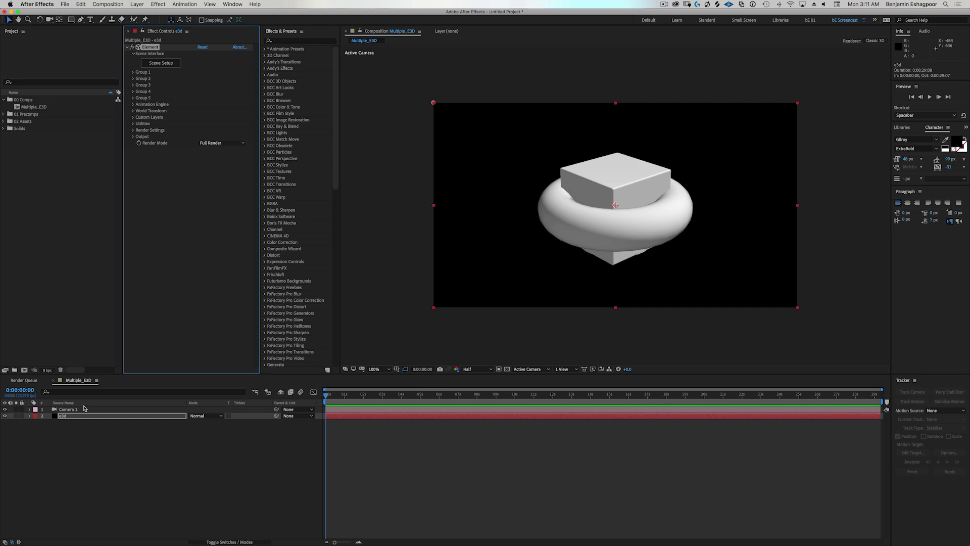
# Slide the box left and push the cone back via Groups 1 and 2 replicator positions
pyautogui.click(133, 72)
pyautogui.click(140, 85)
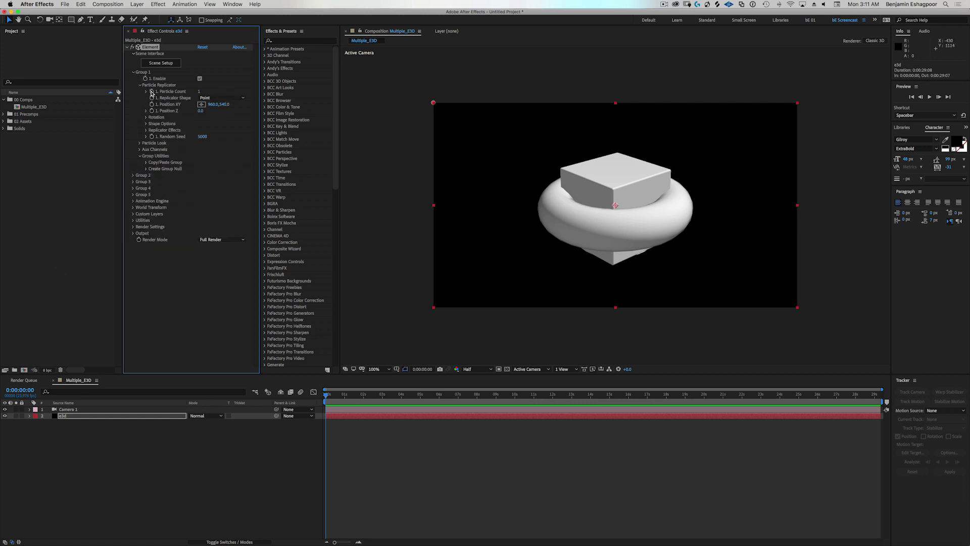
pyautogui.moveTo(212, 104); pyautogui.dragTo(176, 113)
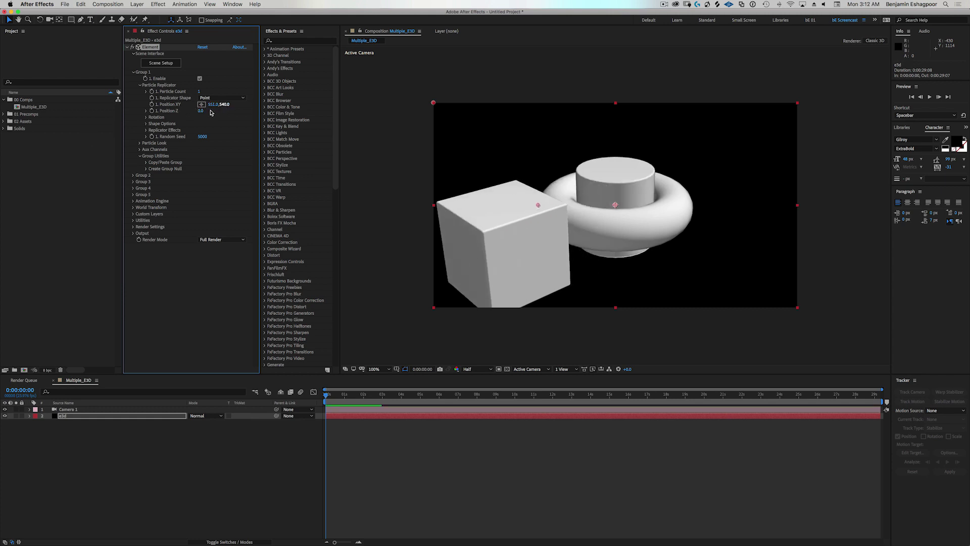
pyautogui.click(133, 176)
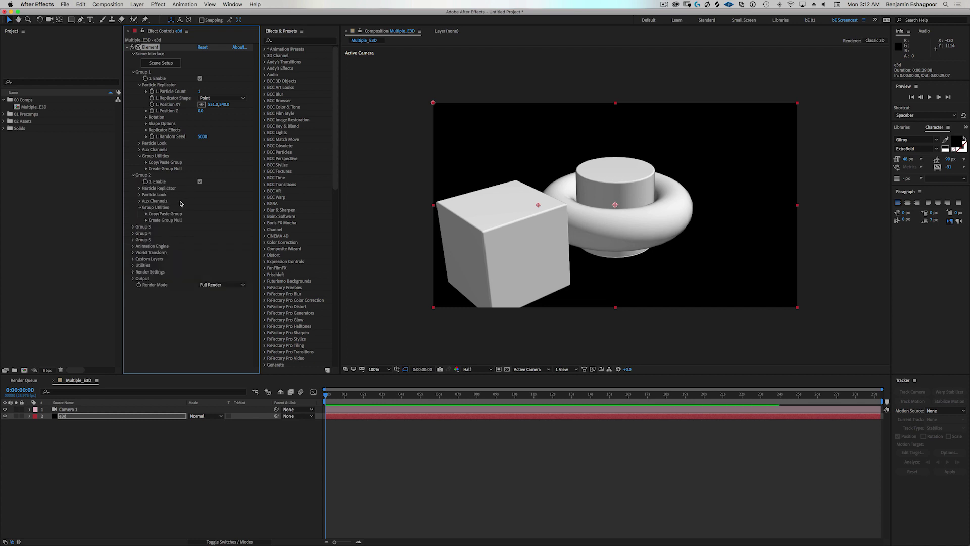
pyautogui.click(139, 190)
pyautogui.moveTo(201, 215); pyautogui.dragTo(123, 258)
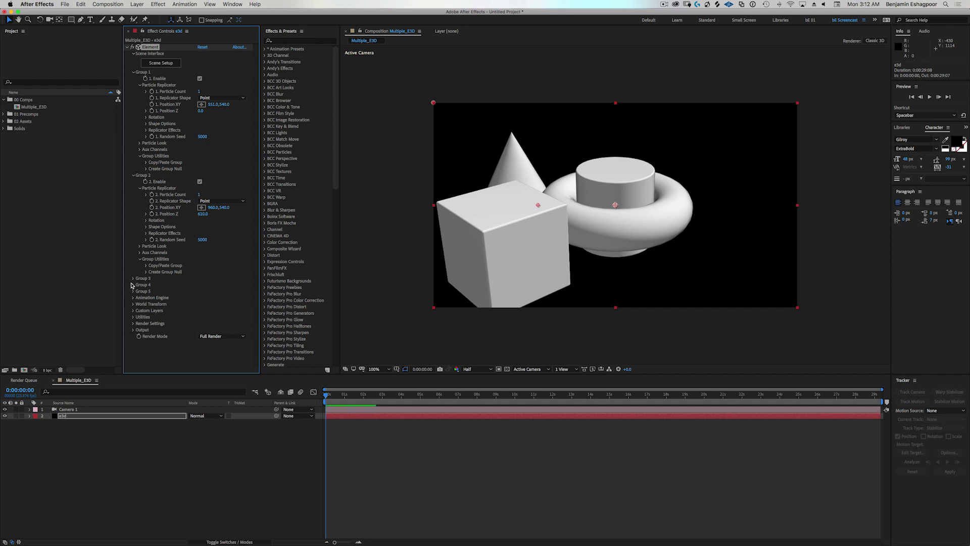
# Move the torus right, undo a cylinder position tweak, and orbit the camera
pyautogui.click(133, 278)
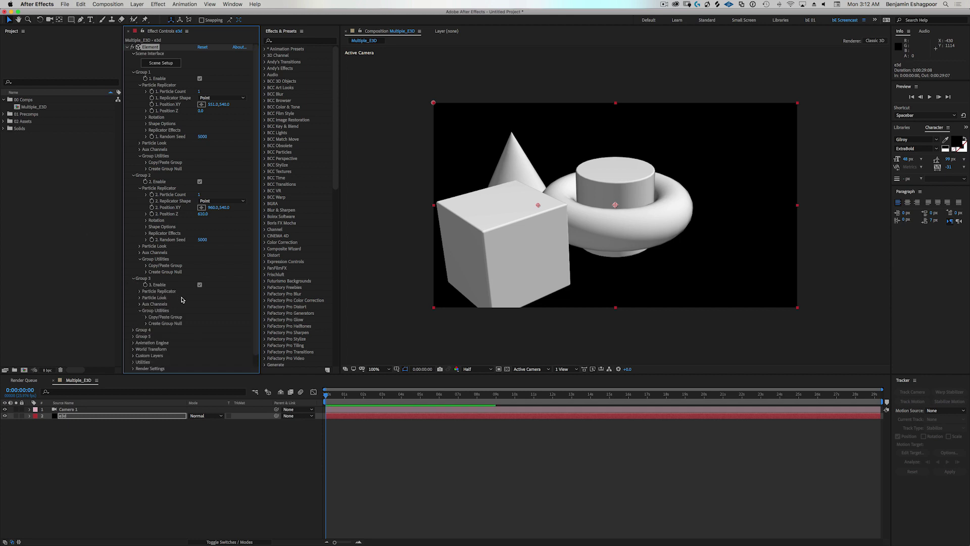
pyautogui.click(139, 291)
pyautogui.moveTo(212, 310); pyautogui.dragTo(389, 284)
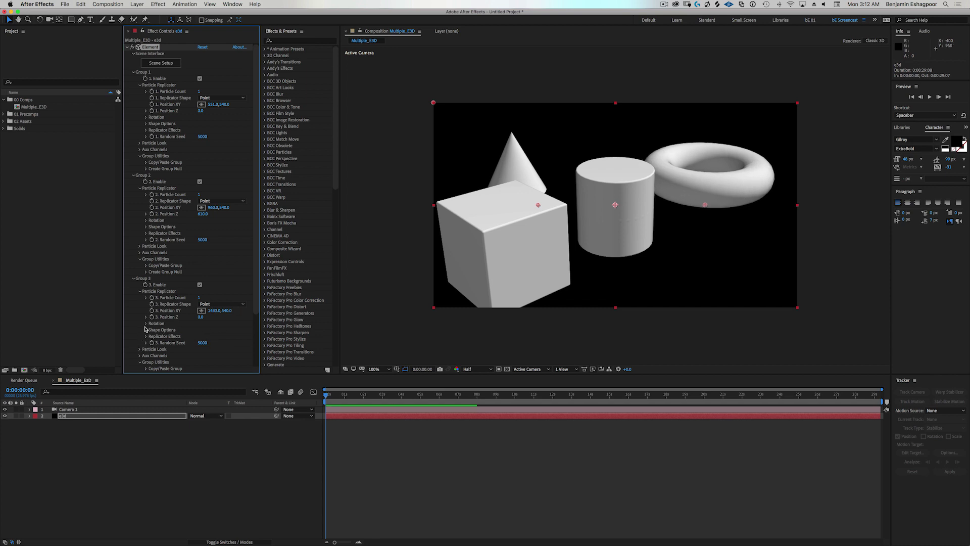
pyautogui.scroll(-5, 145, 329)
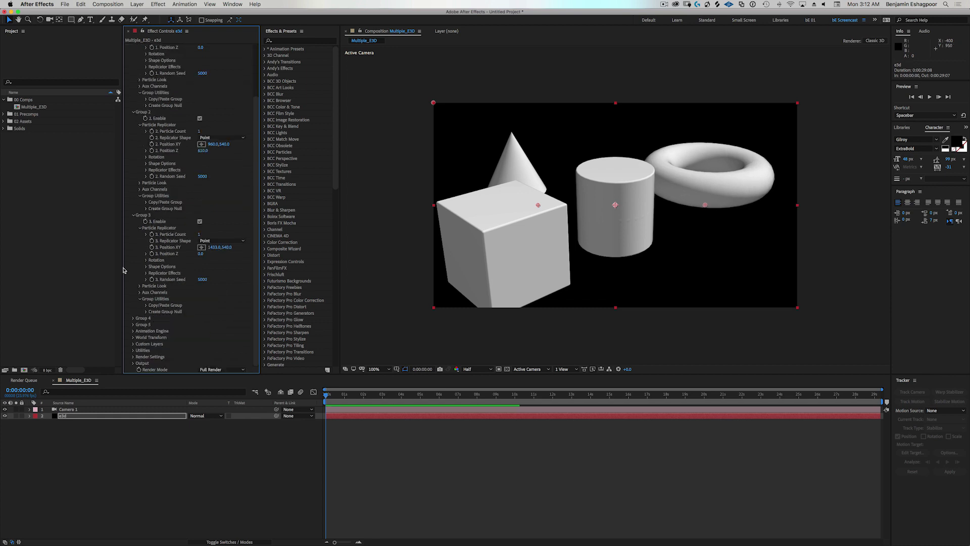
pyautogui.click(134, 318)
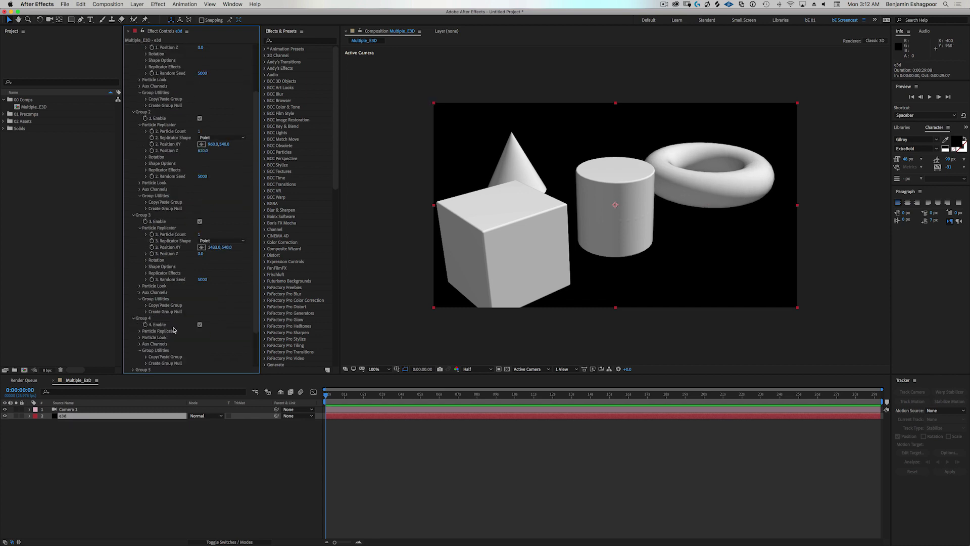
pyautogui.click(140, 332)
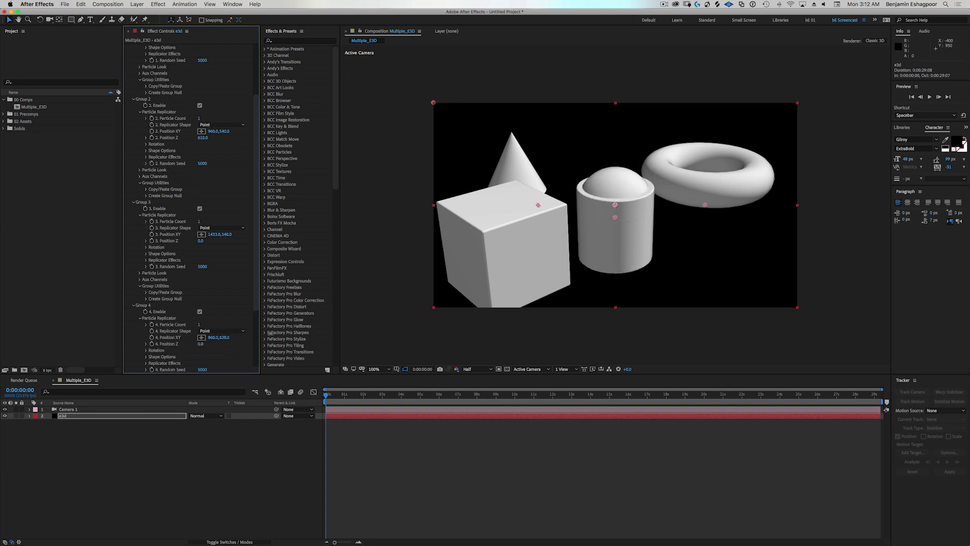
pyautogui.moveTo(333, 319); pyautogui.dragTo(334, 320)
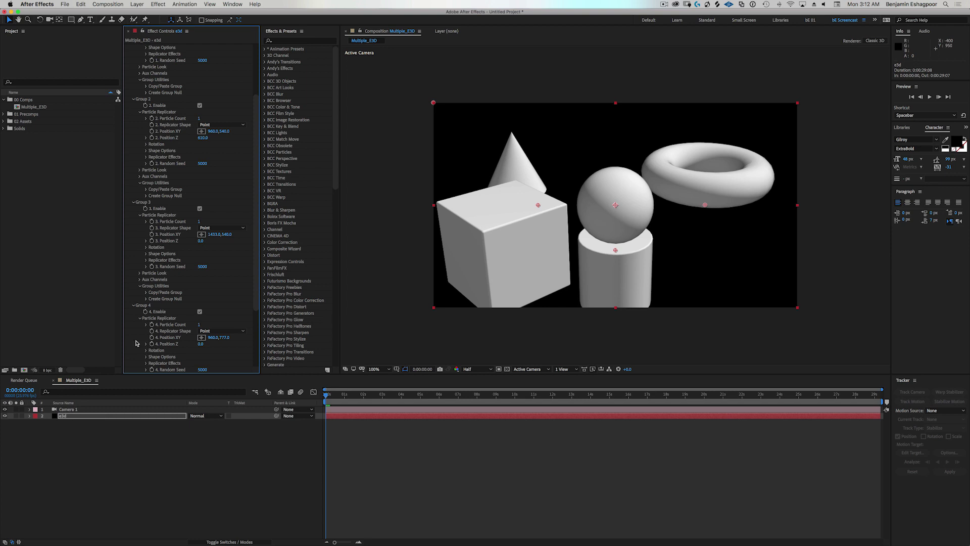
pyautogui.press('super+z')
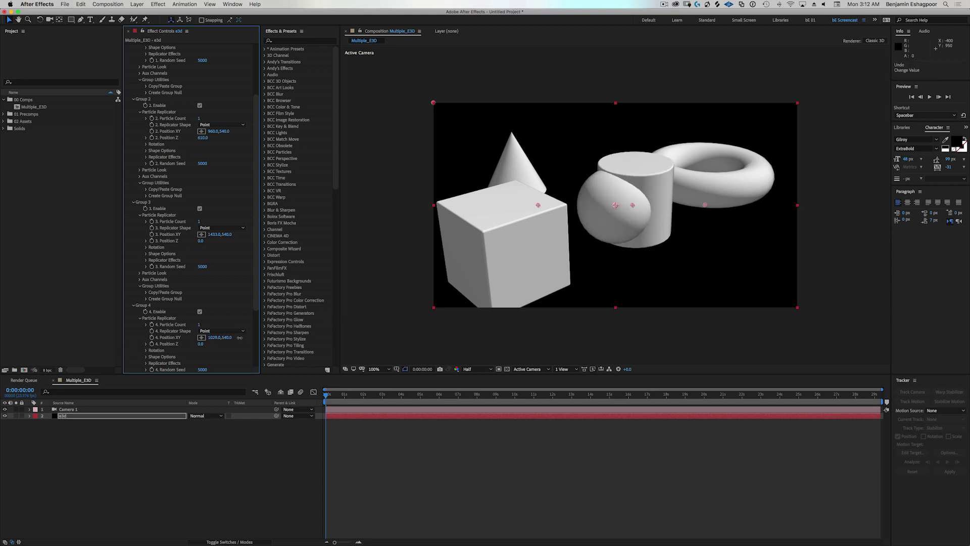
pyautogui.press('super+z')
pyautogui.press('super+z')
pyautogui.press('super+z')
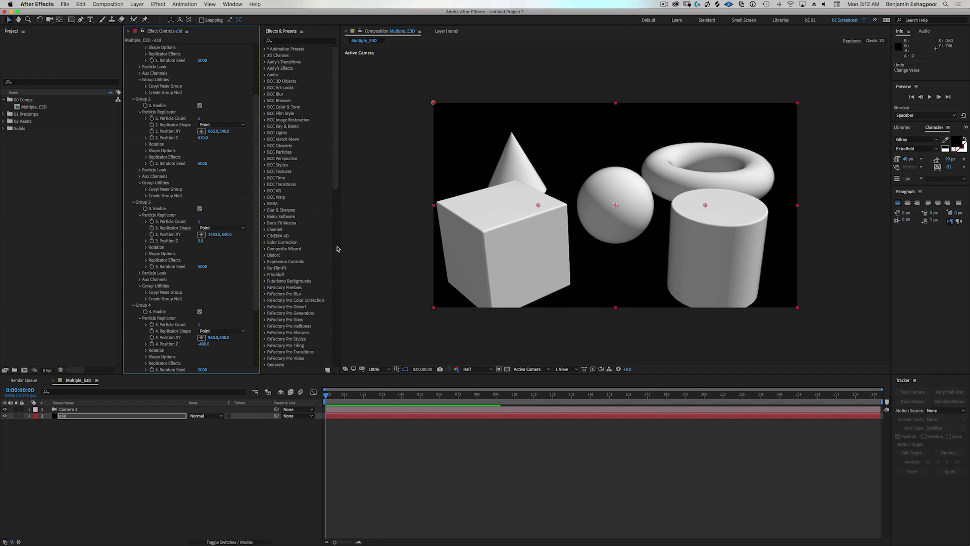
pyautogui.press('c')
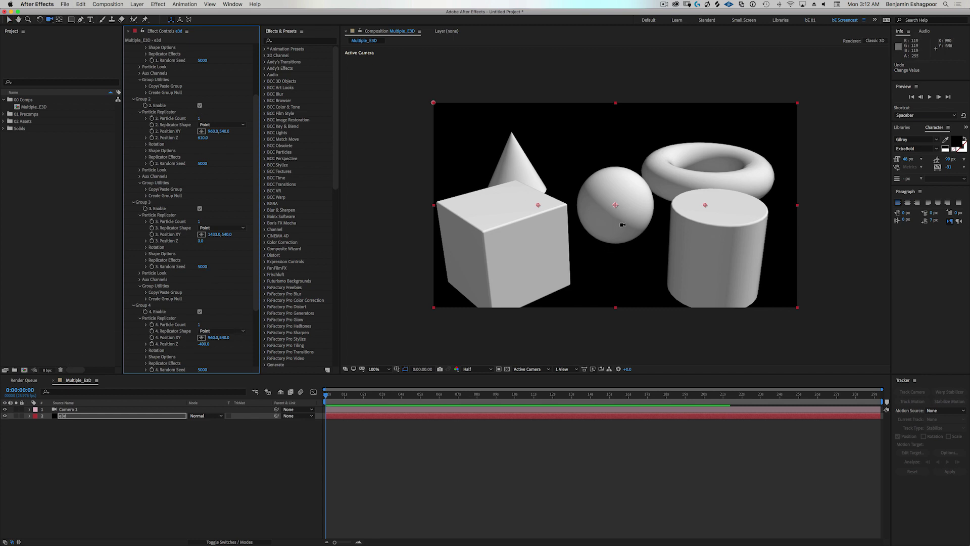
pyautogui.moveTo(611, 241); pyautogui.dragTo(634, 224)
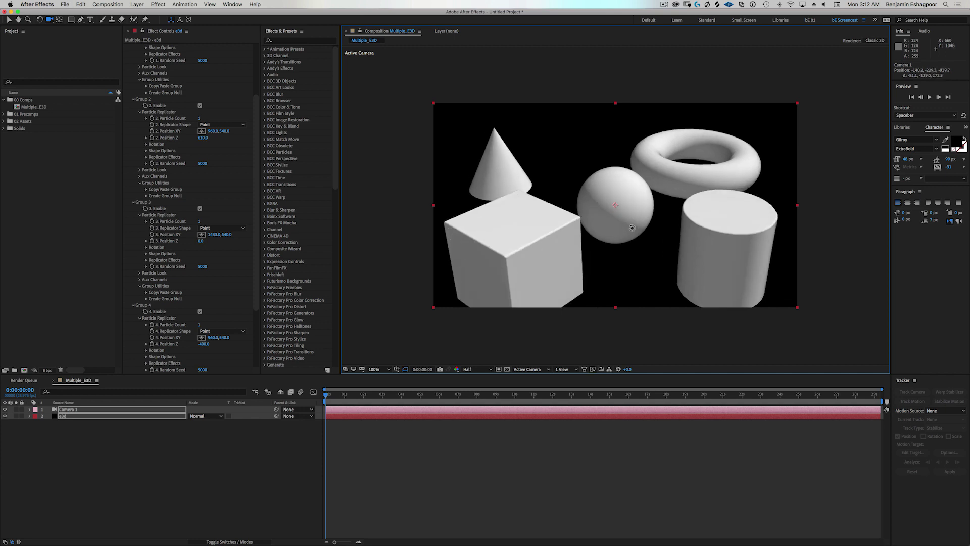
# Reopen the Element effect's Scene Setup and inspect the Cylinder and Torus models
pyautogui.scroll(5, 257, 115)
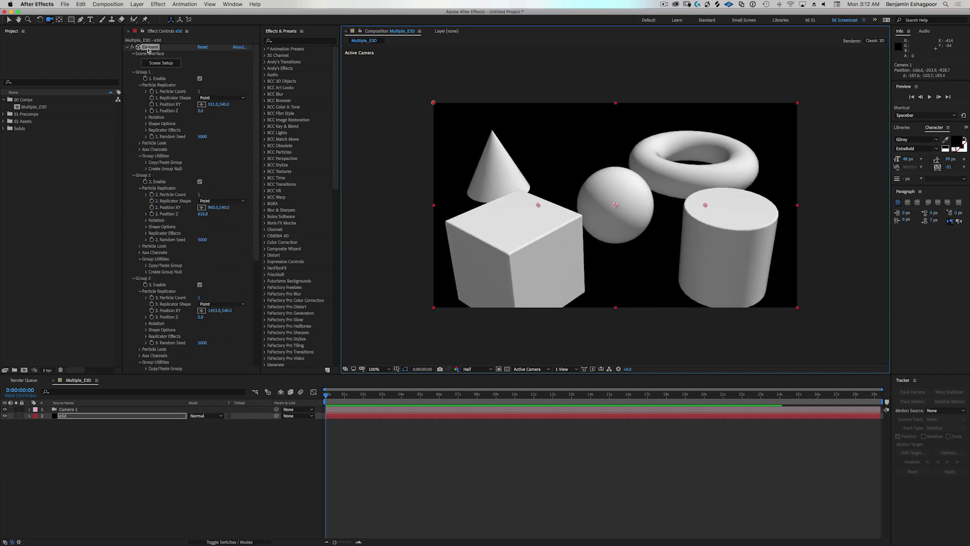
pyautogui.click(126, 47)
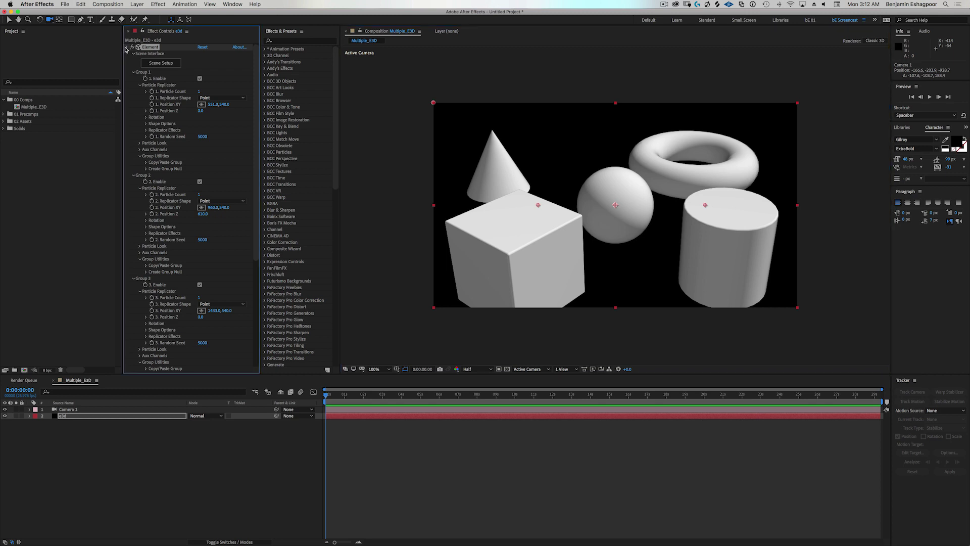
pyautogui.click(126, 47)
pyautogui.click(159, 63)
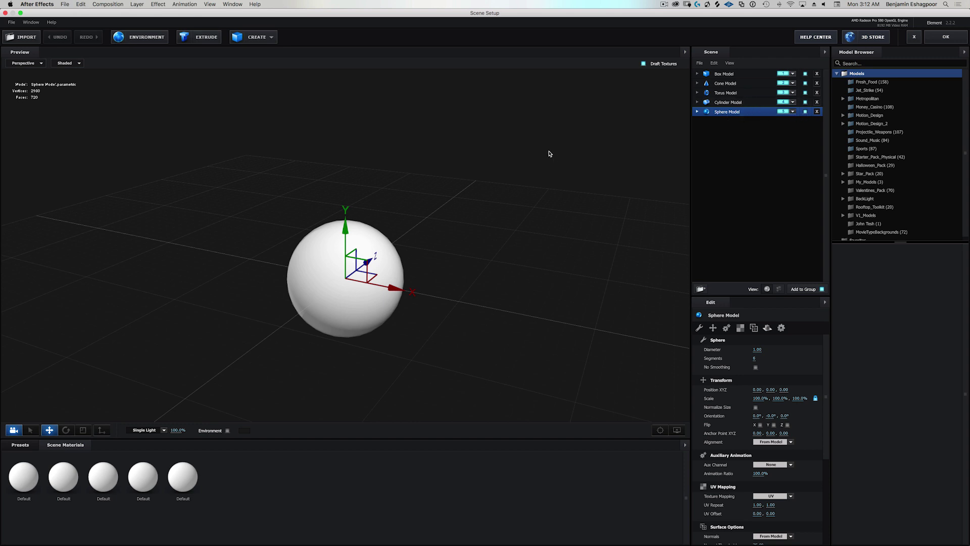
pyautogui.click(730, 102)
pyautogui.click(729, 94)
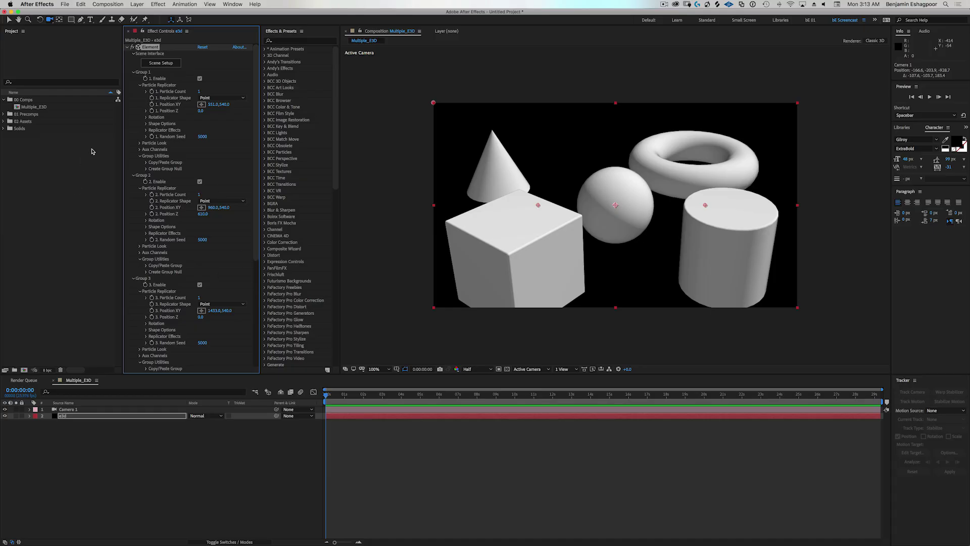
# Apply a second Element effect to the e3d layer via quick effect search
pyautogui.press('e')
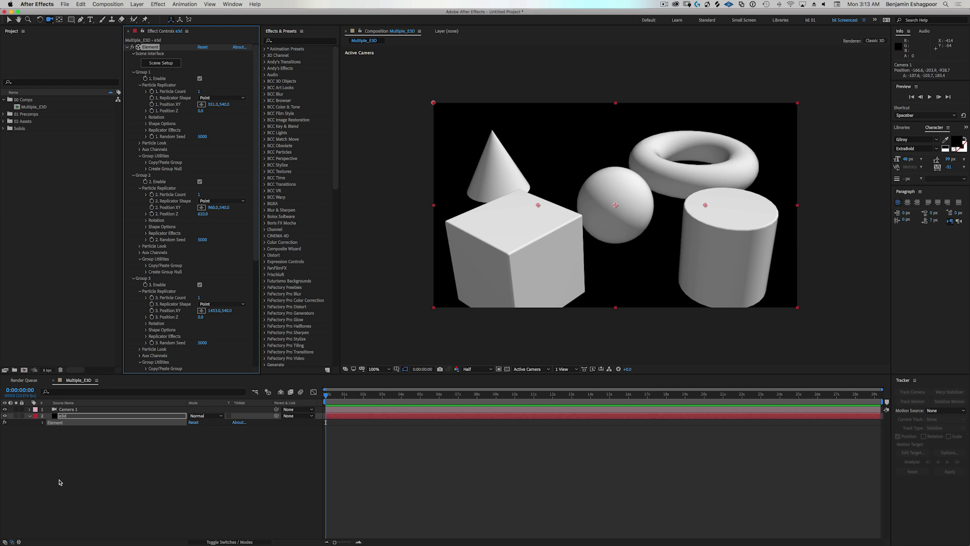
pyautogui.click(74, 415)
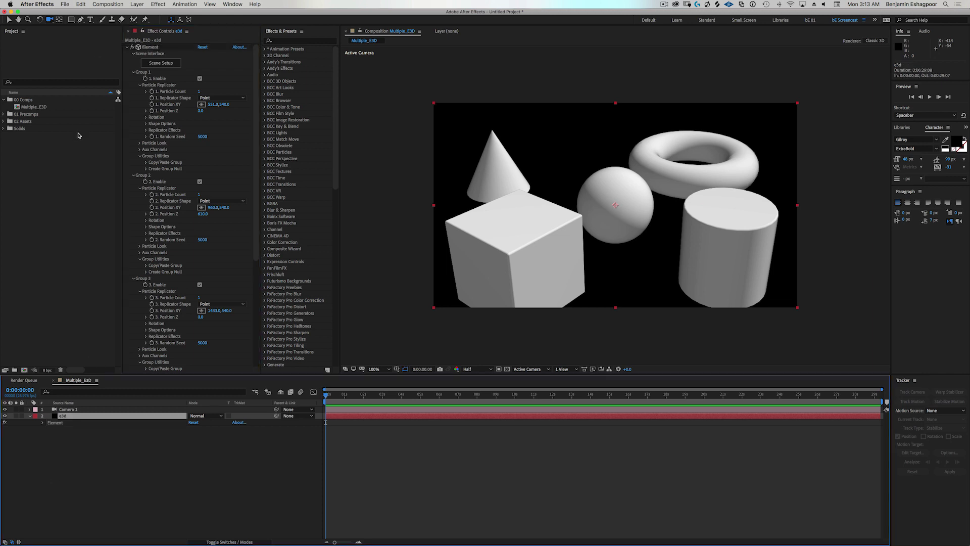
pyautogui.hotkey('ctrl', 'space')
pyautogui.write('el')
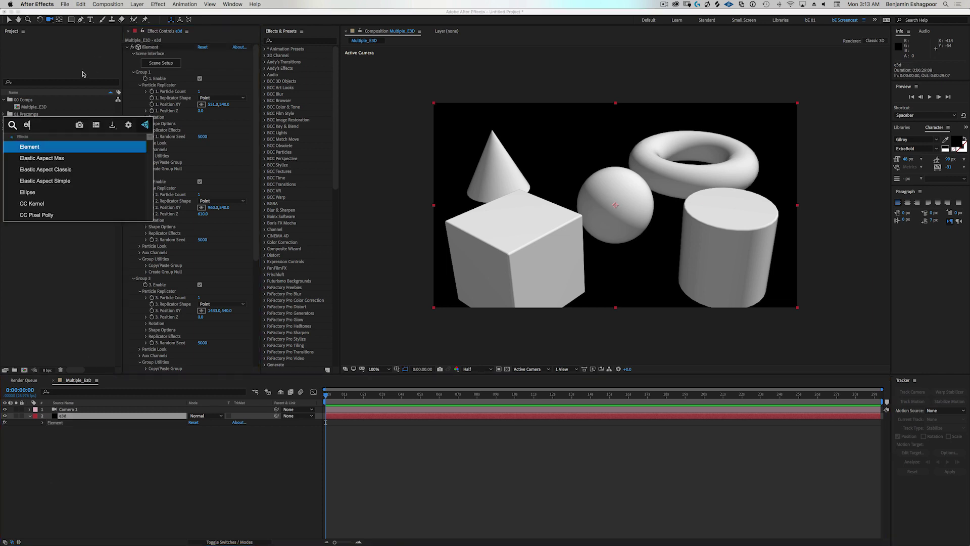
pyautogui.write('em')
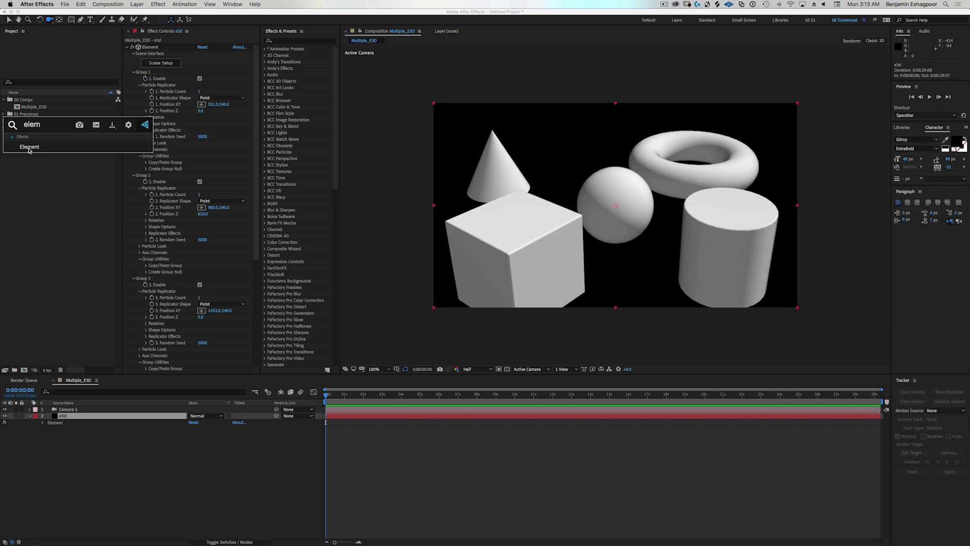
pyautogui.click(29, 147)
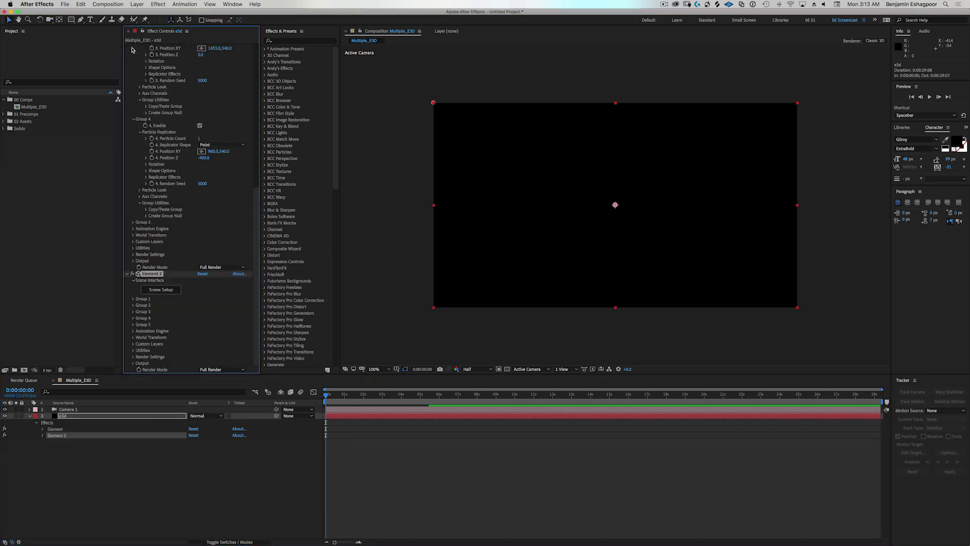
# Collapse the first Element and check that Element 2 stays on Full Render
pyautogui.scroll(10, 132, 49)
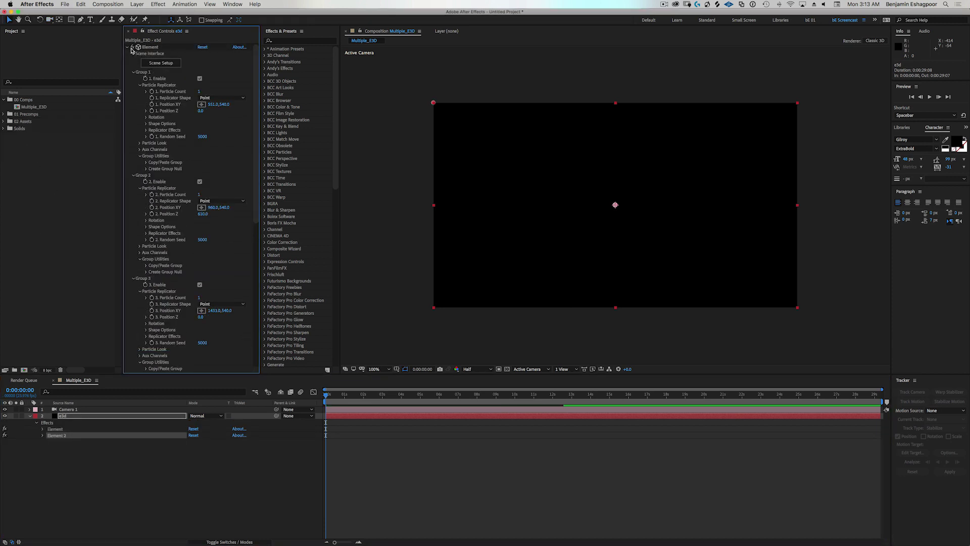
pyautogui.click(127, 47)
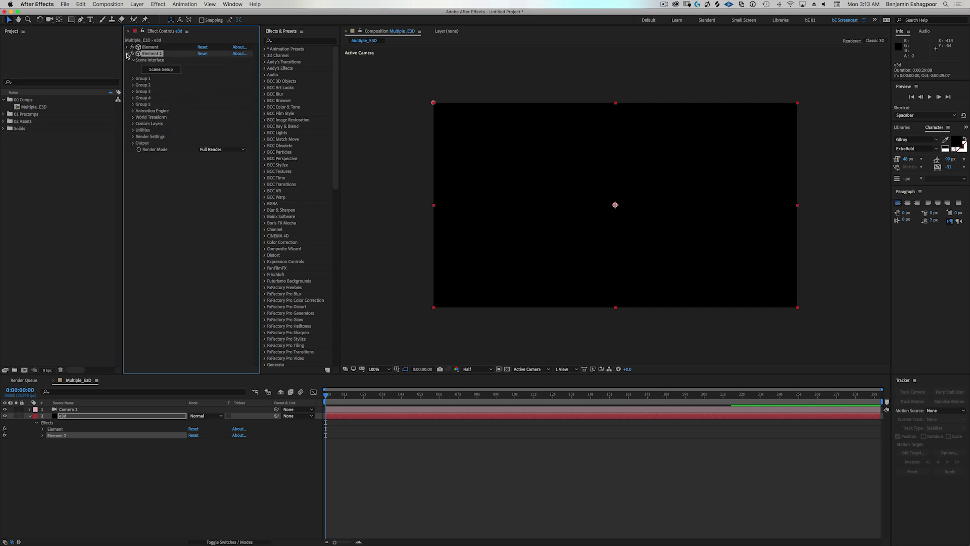
pyautogui.click(126, 53)
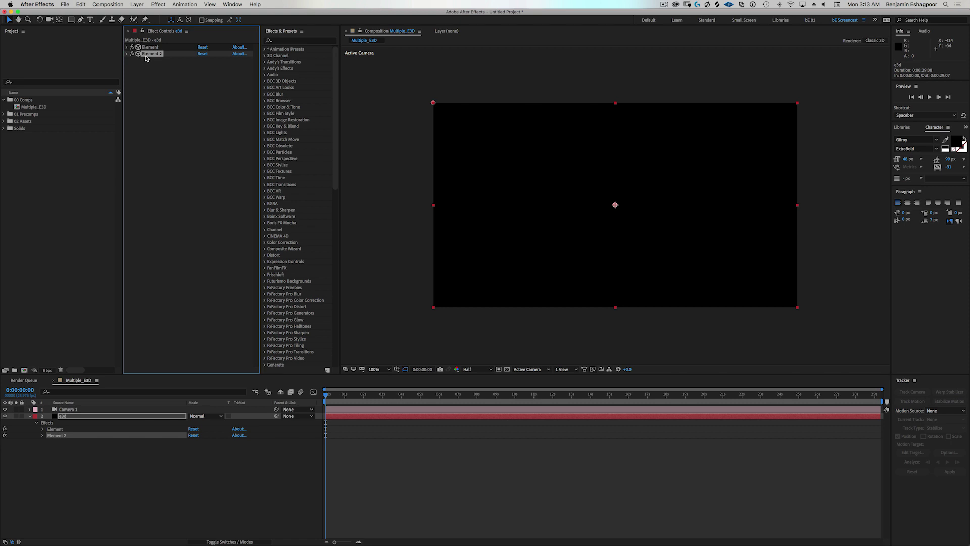
pyautogui.click(127, 54)
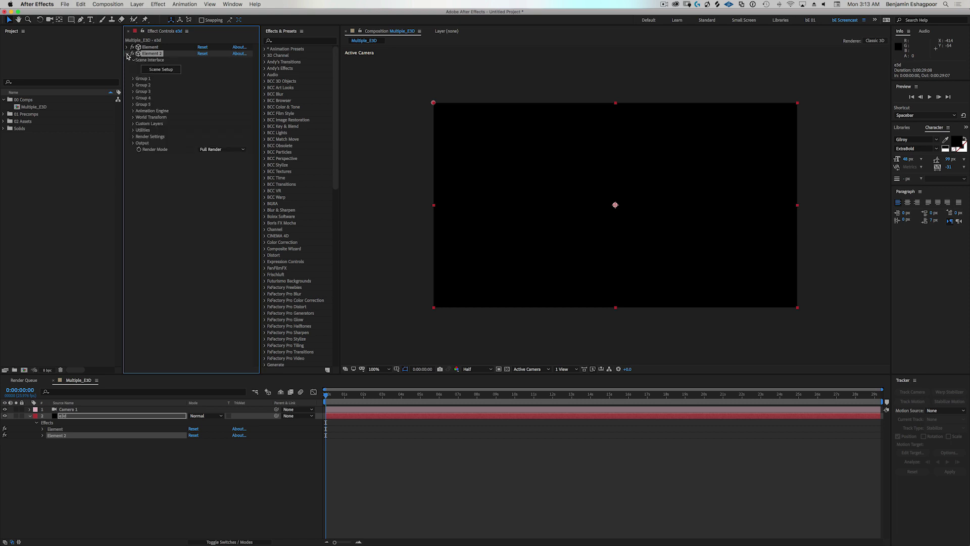
pyautogui.click(228, 150)
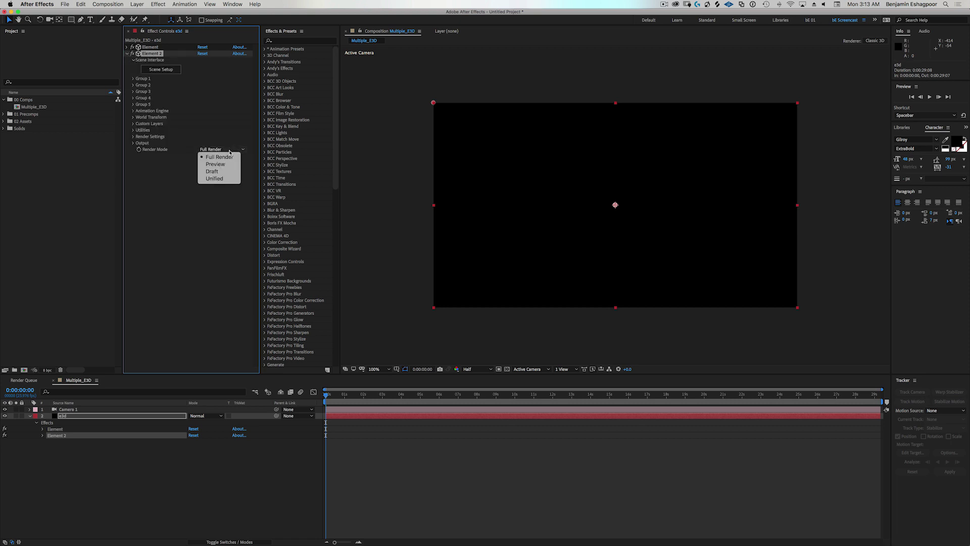
pyautogui.click(231, 148)
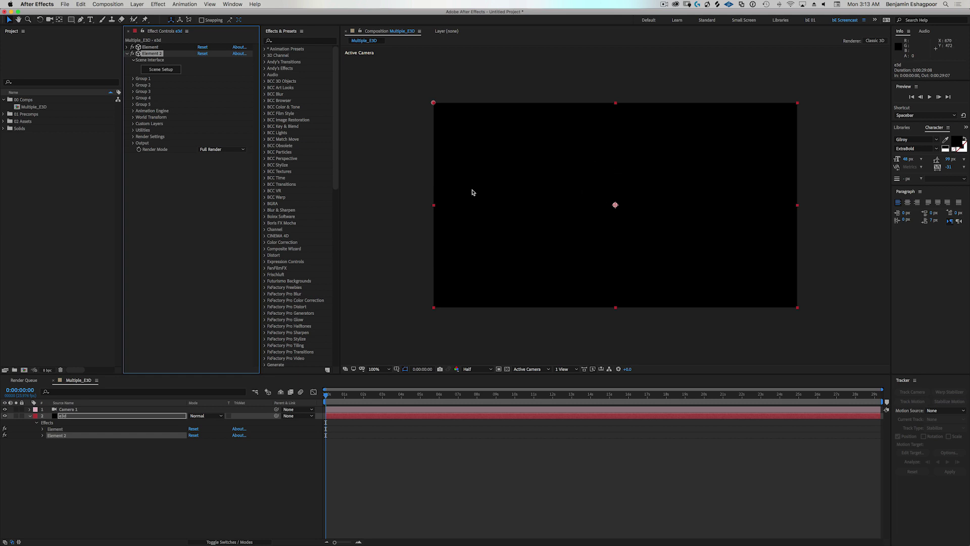
# Collapse Groups 1–4 of the first Element and set its Render Mode to Unified
pyautogui.click(127, 47)
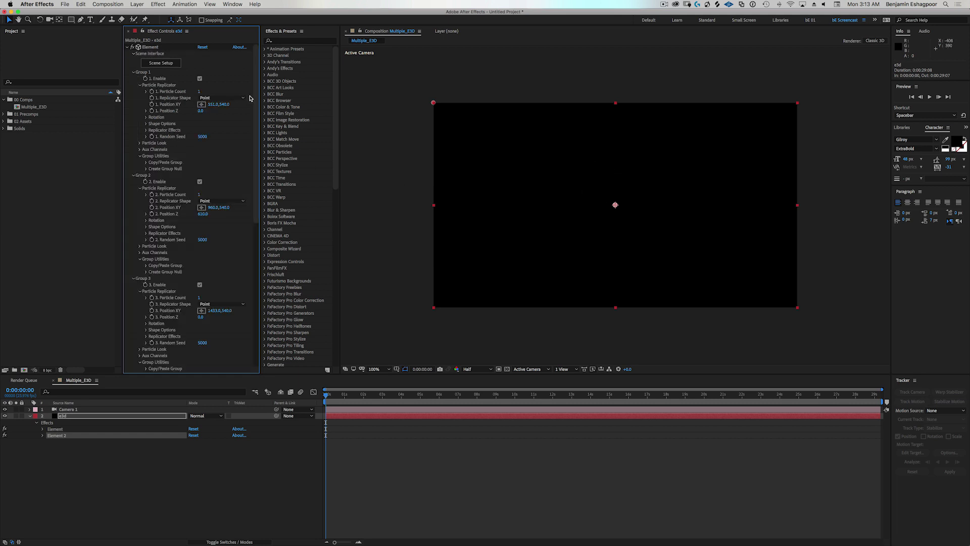
pyautogui.click(133, 72)
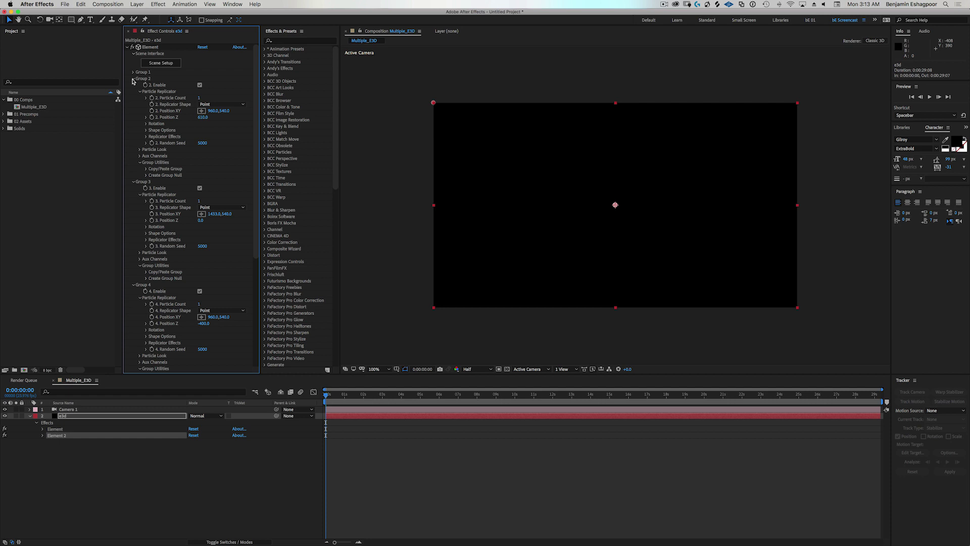
pyautogui.click(133, 79)
pyautogui.click(134, 86)
pyautogui.click(133, 91)
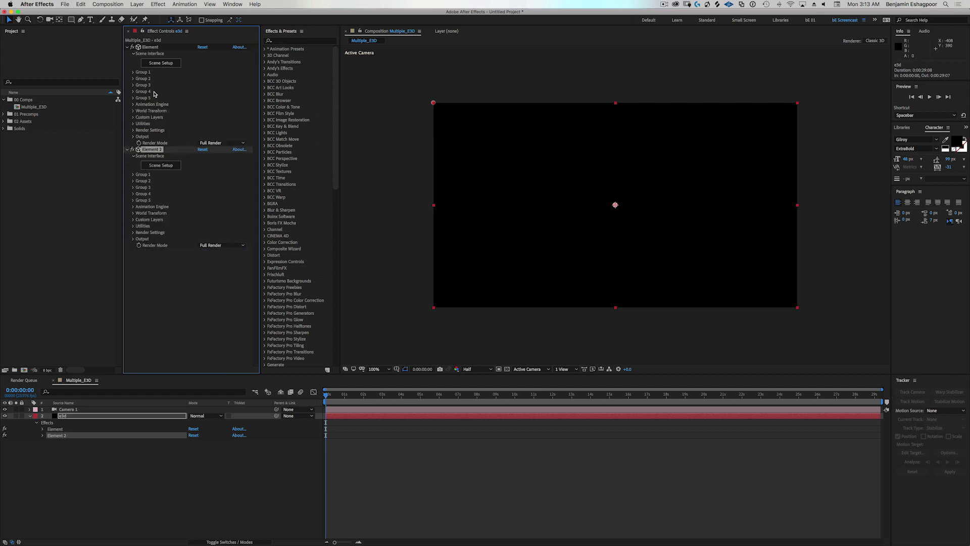
pyautogui.click(226, 143)
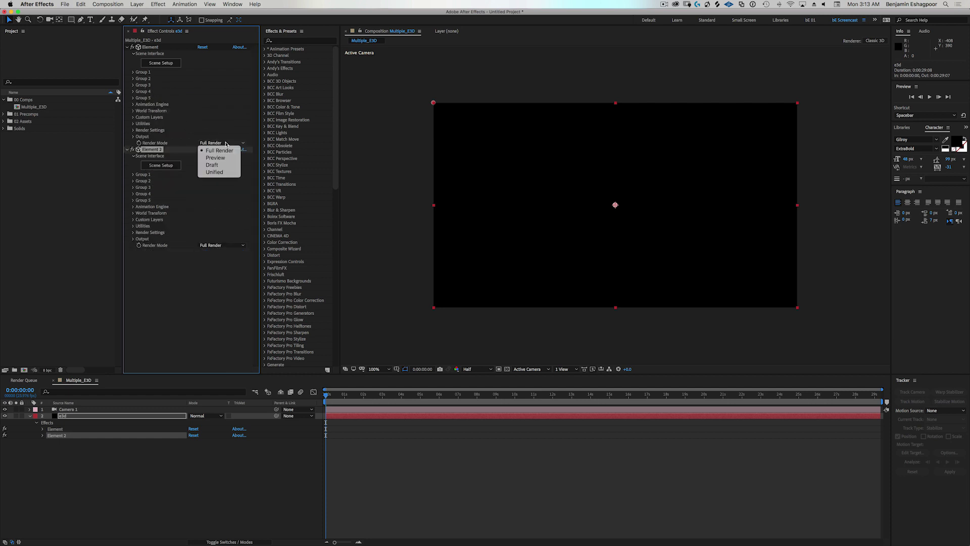
pyautogui.click(214, 172)
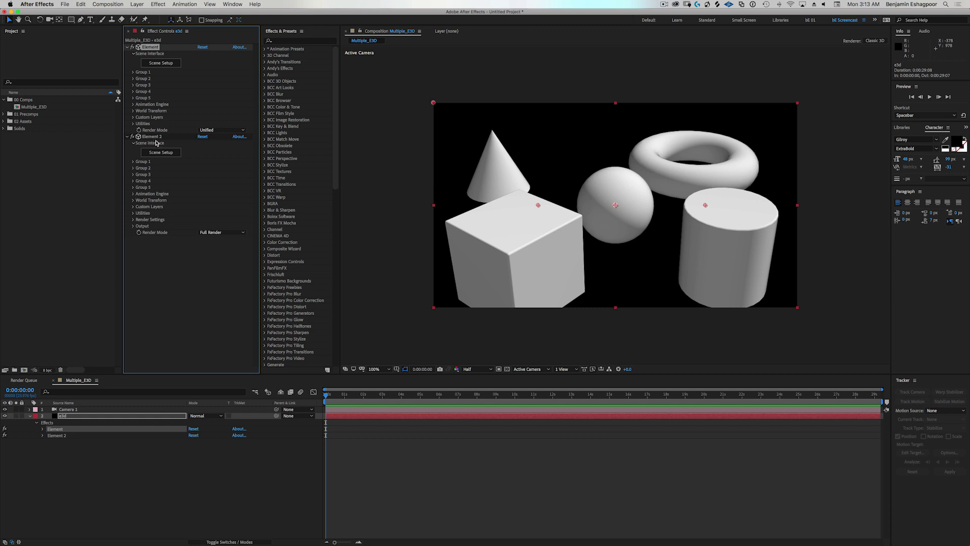
# Create a Plane model in Element 2's Scene Setup and apply it to the composition
pyautogui.click(160, 152)
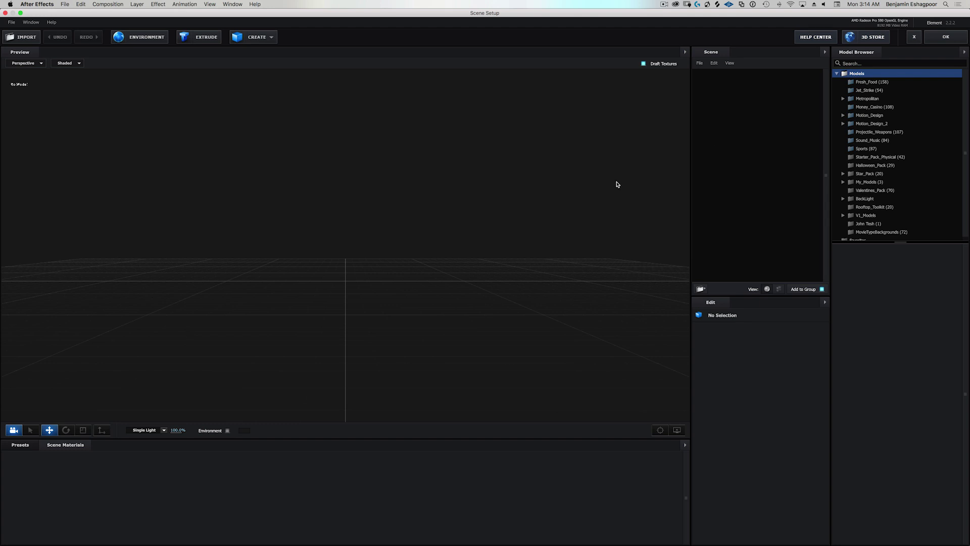
pyautogui.click(257, 37)
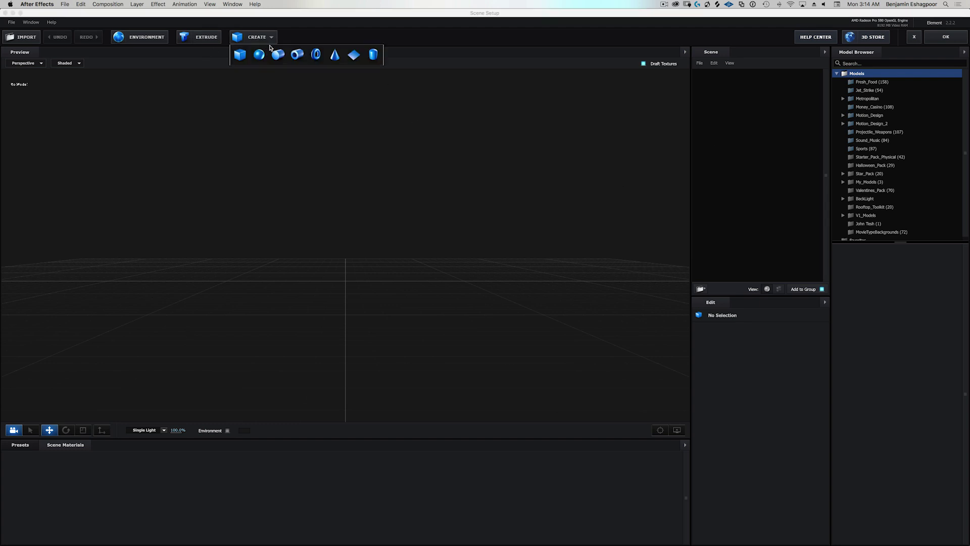
pyautogui.click(357, 54)
pyautogui.moveTo(448, 283); pyautogui.dragTo(504, 252)
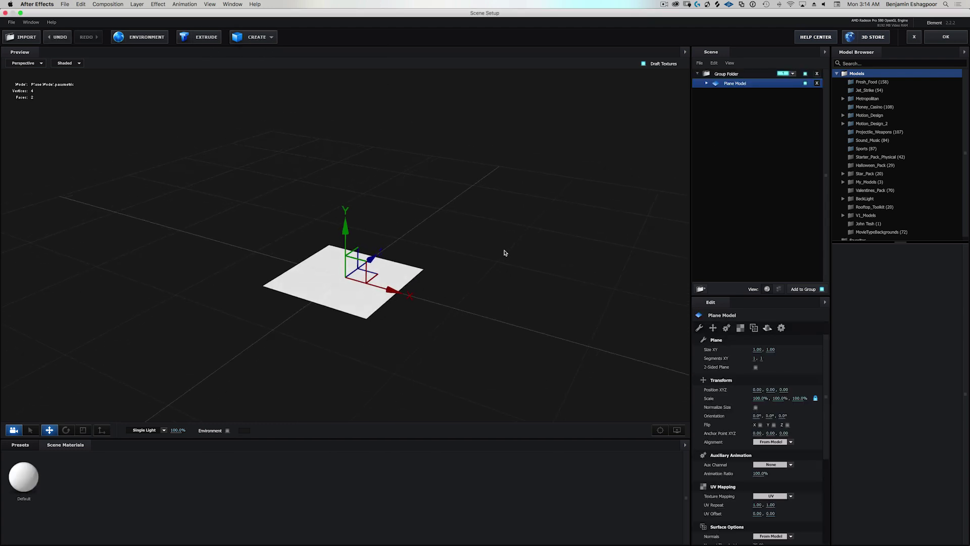
pyautogui.click(949, 41)
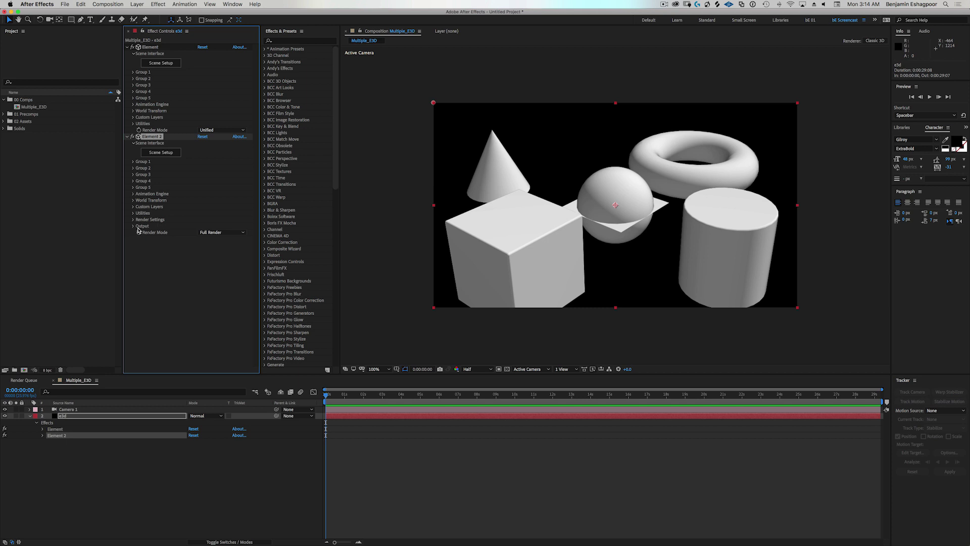
# Enable ambient occlusion in Element 2's Render Settings
pyautogui.click(134, 220)
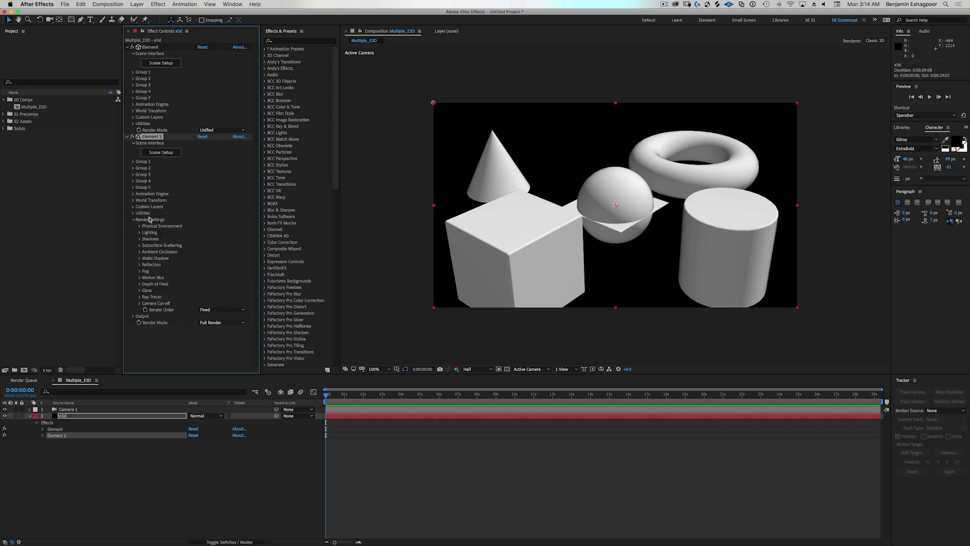
pyautogui.click(126, 47)
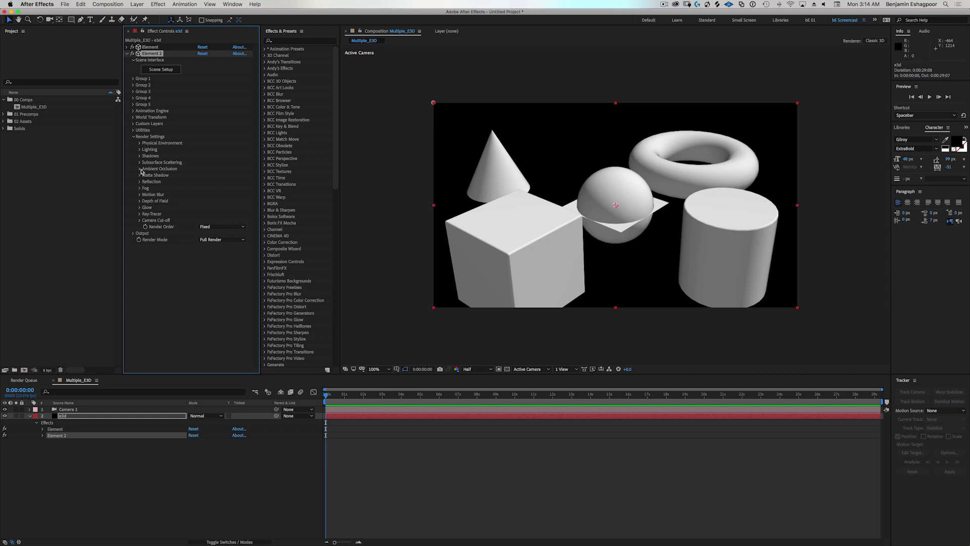
pyautogui.click(140, 168)
pyautogui.click(200, 175)
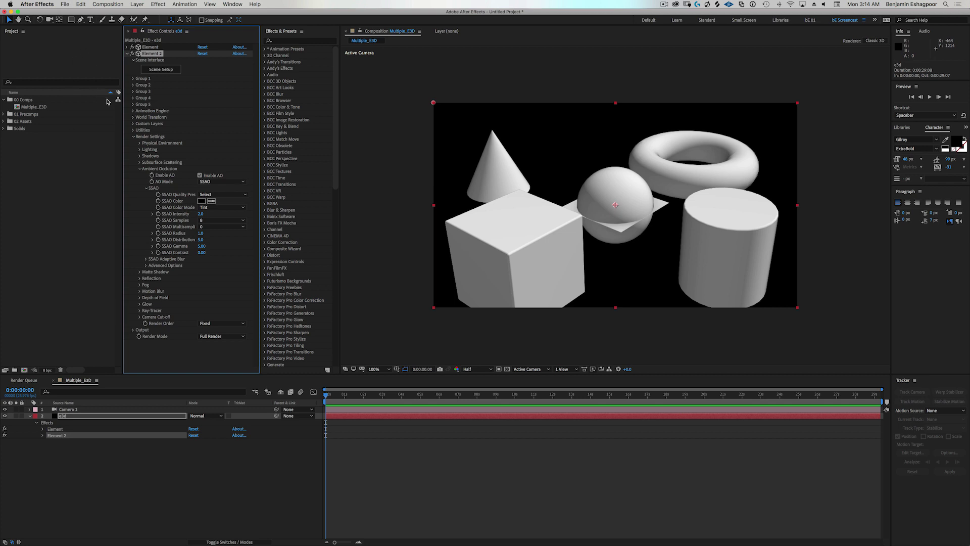
# Set Group 1's Particle Size to 74.50 so the plane becomes a floor
pyautogui.click(133, 79)
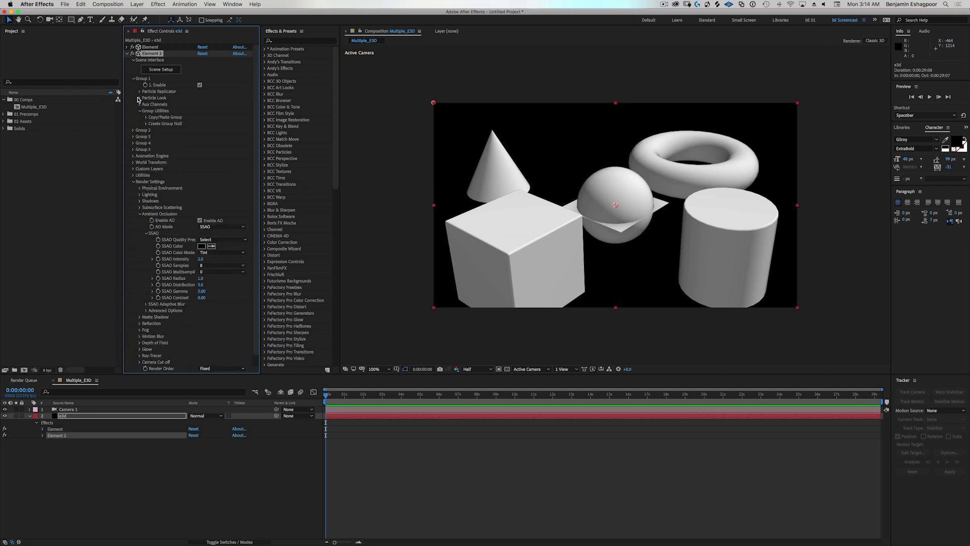
pyautogui.click(140, 97)
pyautogui.moveTo(204, 107); pyautogui.dragTo(237, 108)
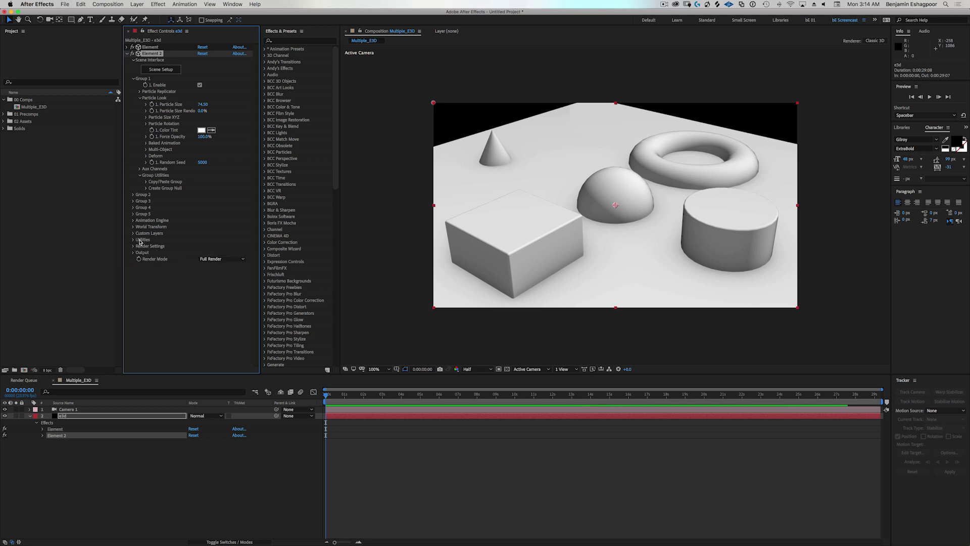
# Try Element 2's Sun Set, 360 and Cinema lighting presets, then settle on Spot
pyautogui.scroll(-5, 134, 248)
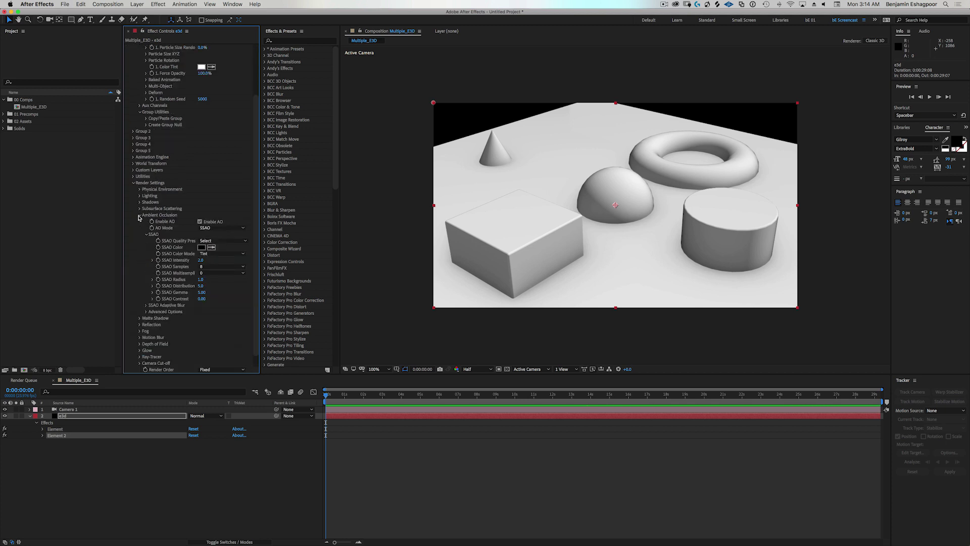
pyautogui.click(139, 216)
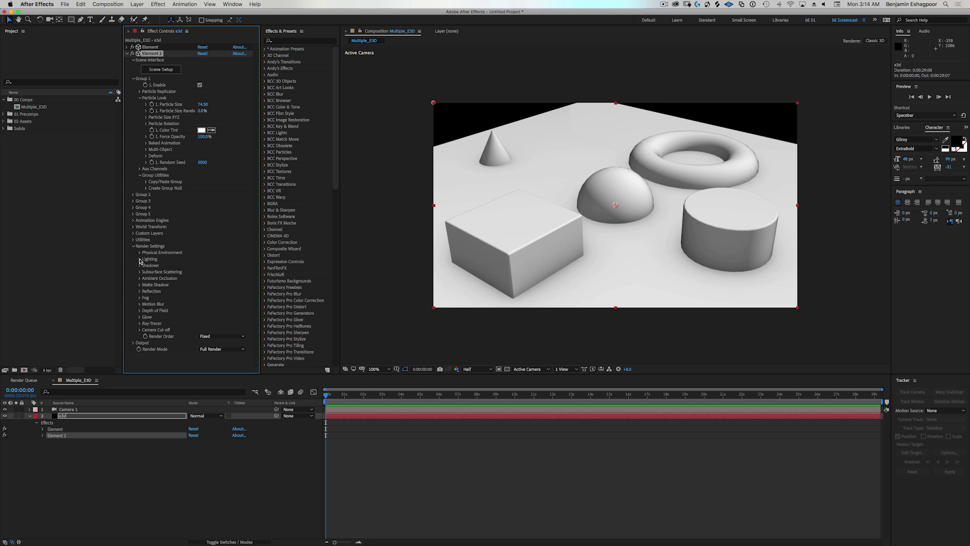
pyautogui.click(140, 259)
pyautogui.click(212, 278)
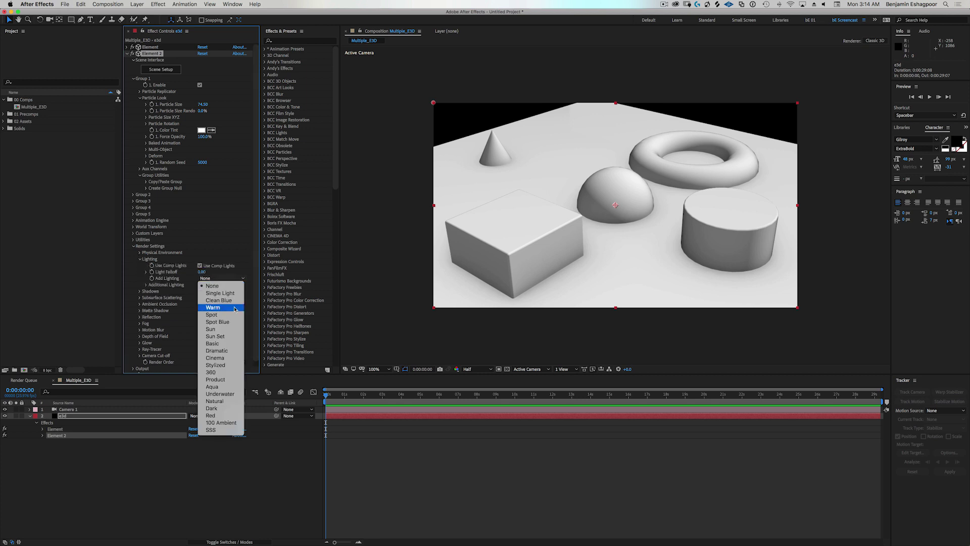
pyautogui.click(225, 337)
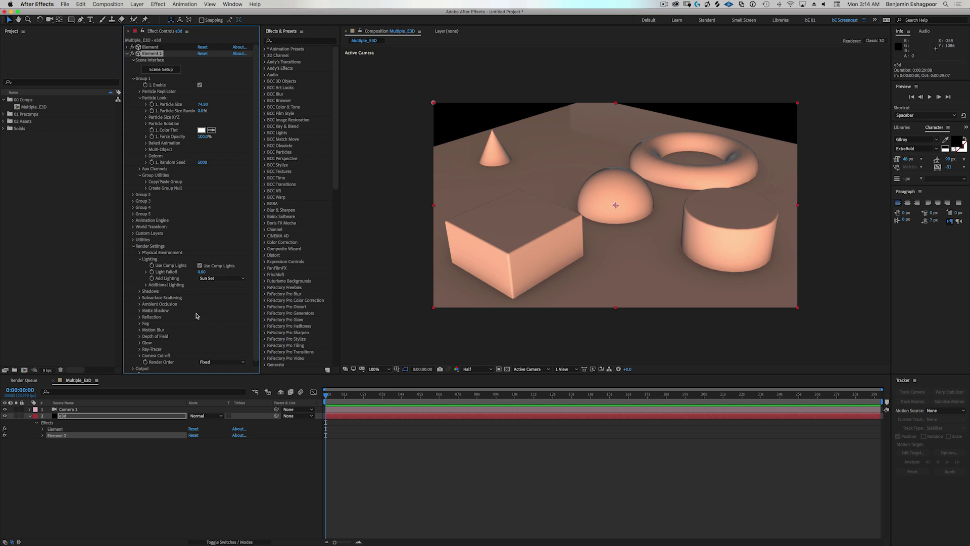
pyautogui.click(213, 278)
pyautogui.click(214, 373)
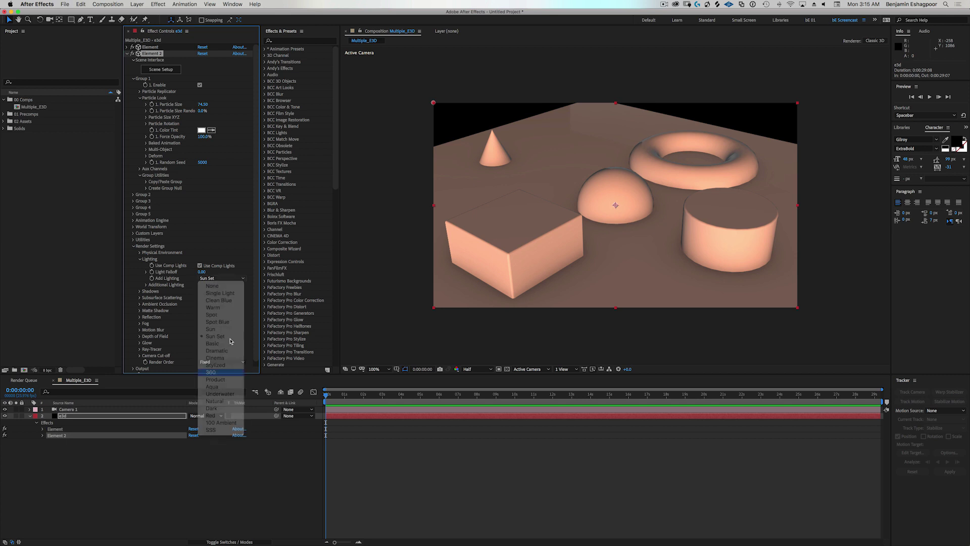
pyautogui.click(202, 278)
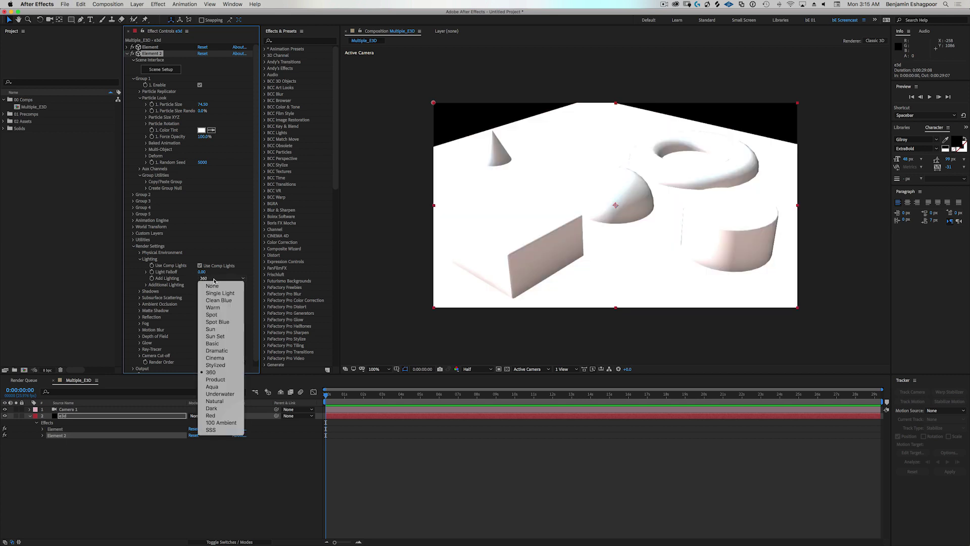
pyautogui.click(215, 356)
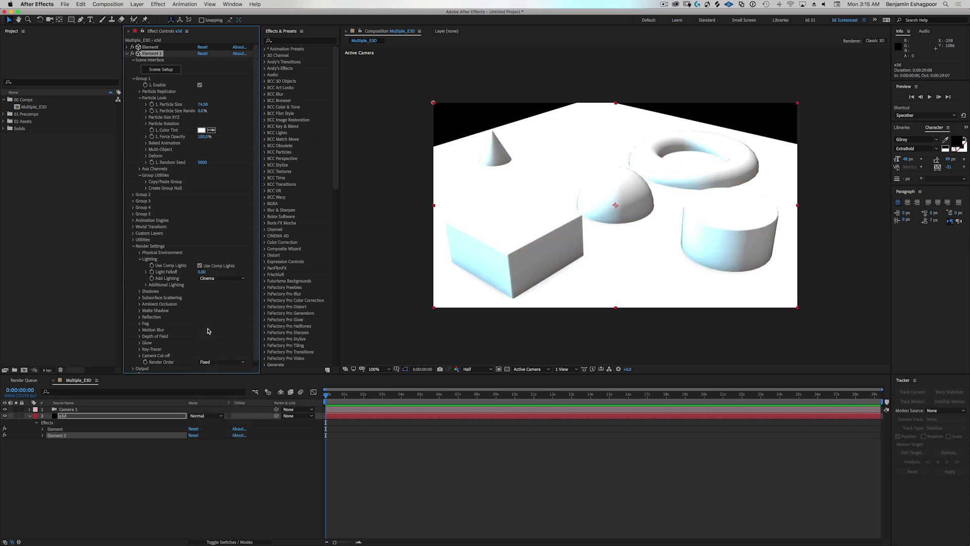
pyautogui.click(212, 279)
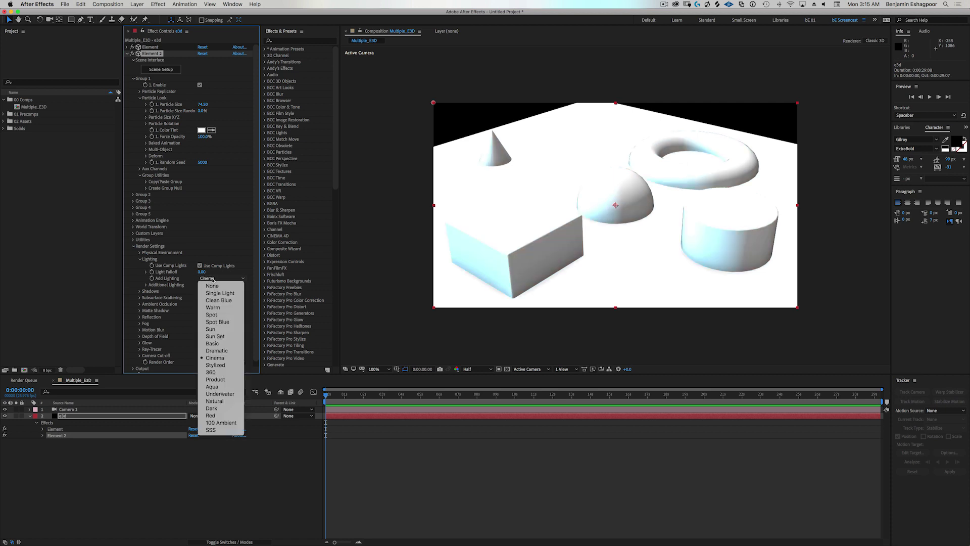
pyautogui.click(211, 314)
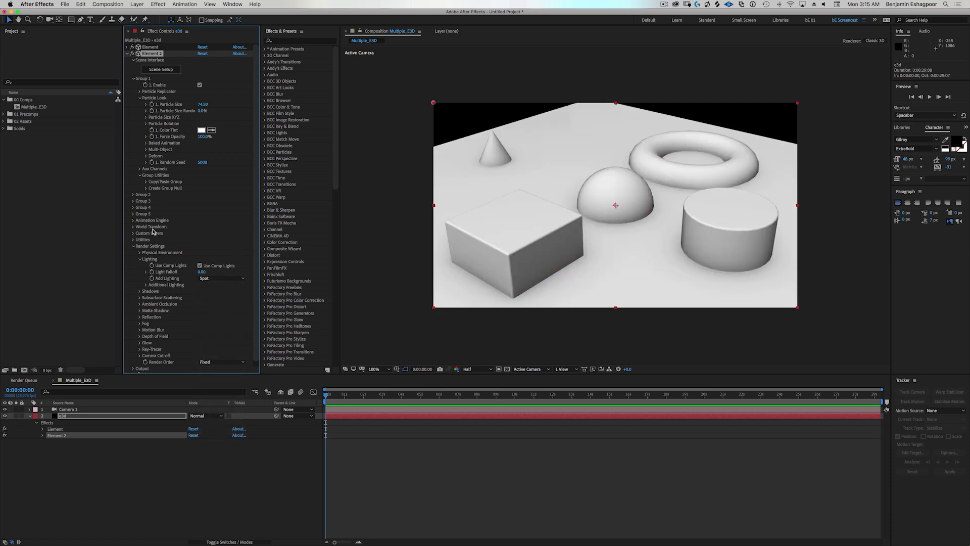
pyautogui.click(134, 246)
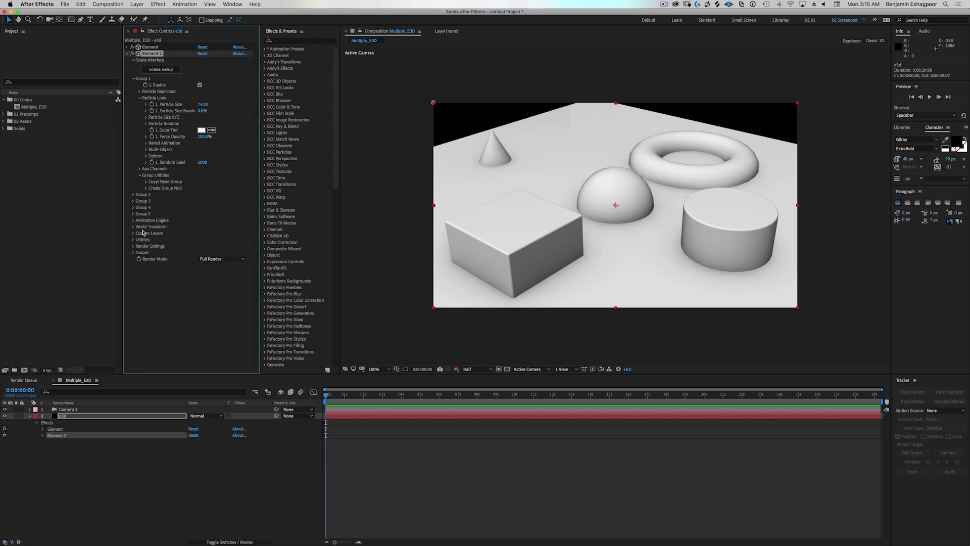
pyautogui.click(133, 246)
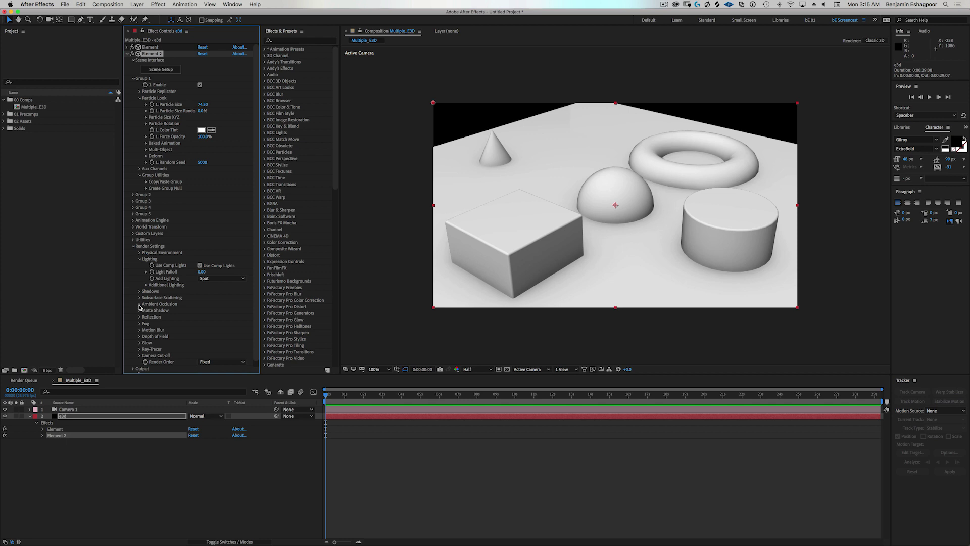
# Switch Element 2's Ambient Occlusion mode to Ray-Traced and collapse Render Settings
pyautogui.click(139, 304)
pyautogui.click(218, 286)
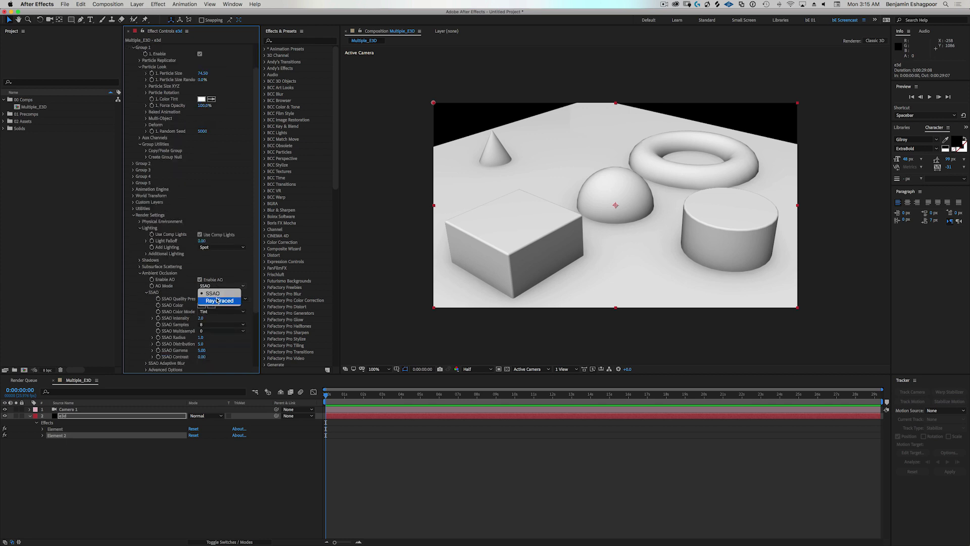
pyautogui.press('Return')
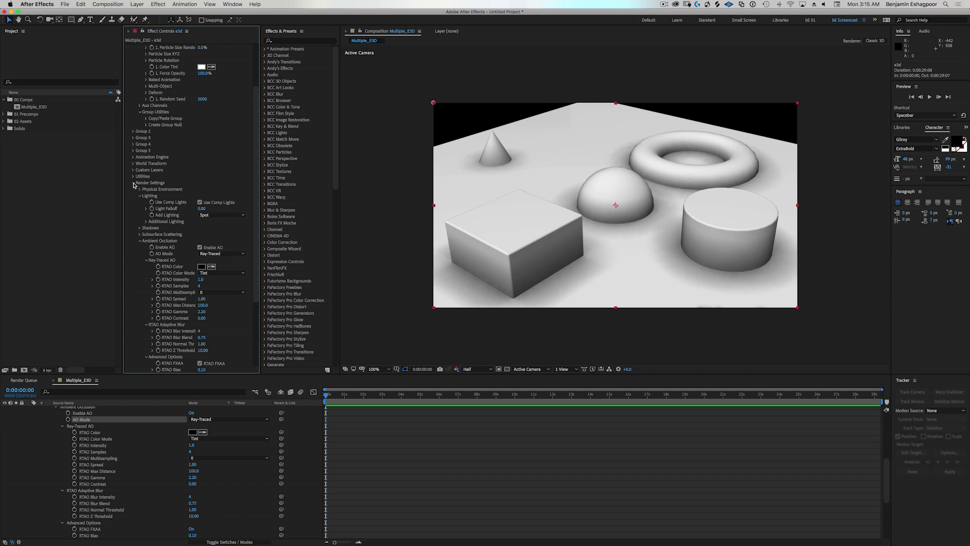
pyautogui.click(134, 184)
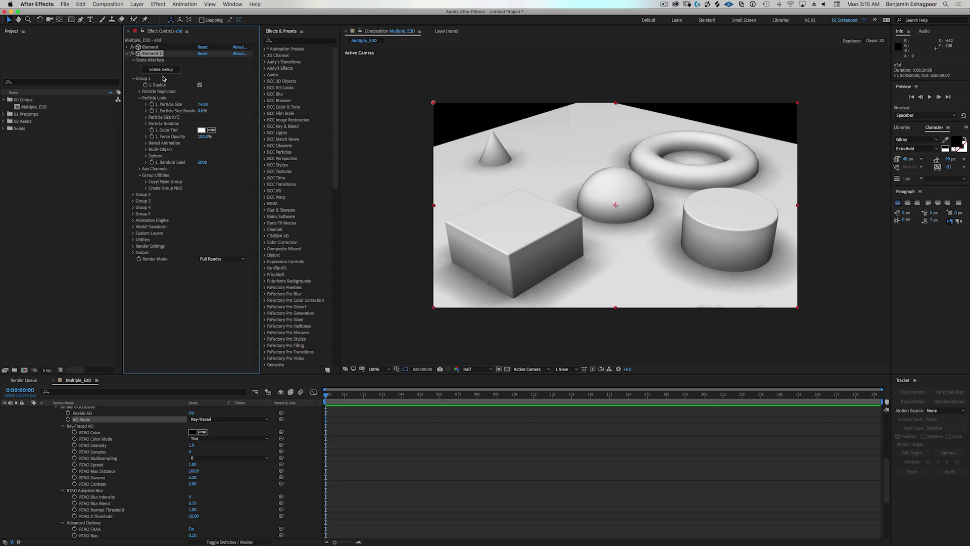
# Collapse the Element 2 effect in Effect Controls
pyautogui.click(126, 54)
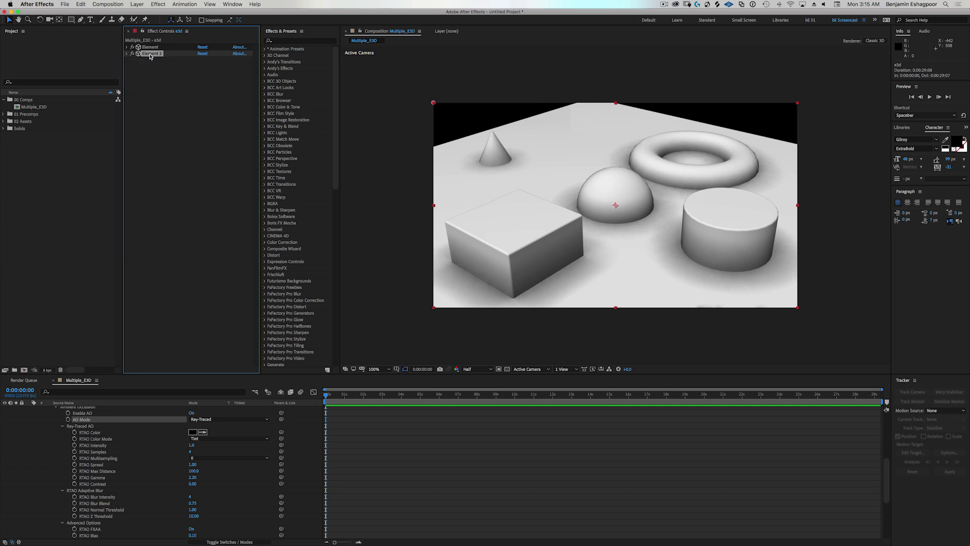